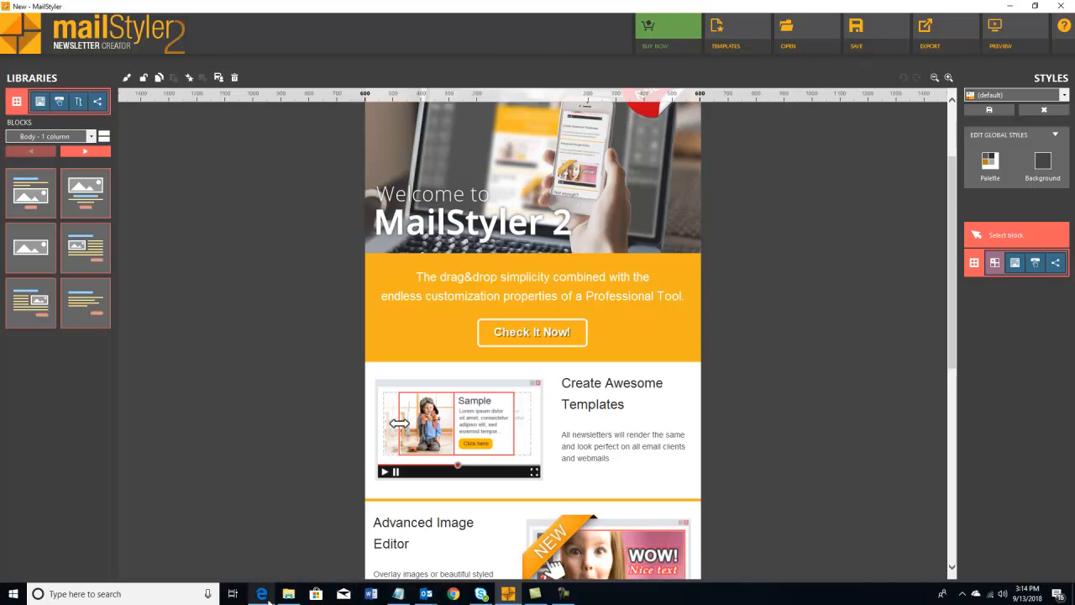
- Back in Edge, open the Mail Styler 3 campaign and scroll through its HTML email body
left_click(262, 594)
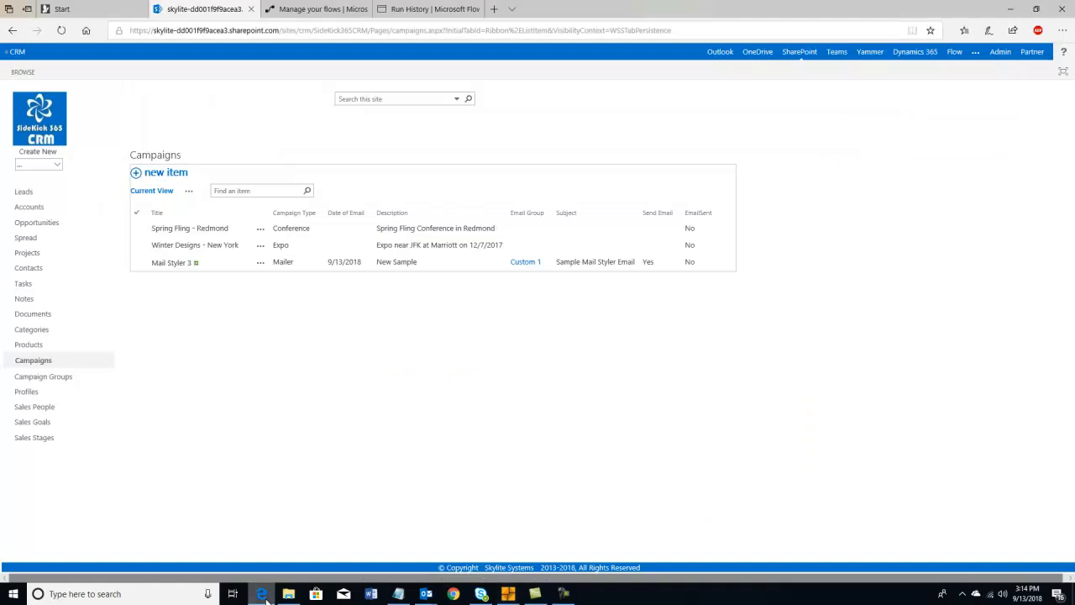
left_click(176, 263)
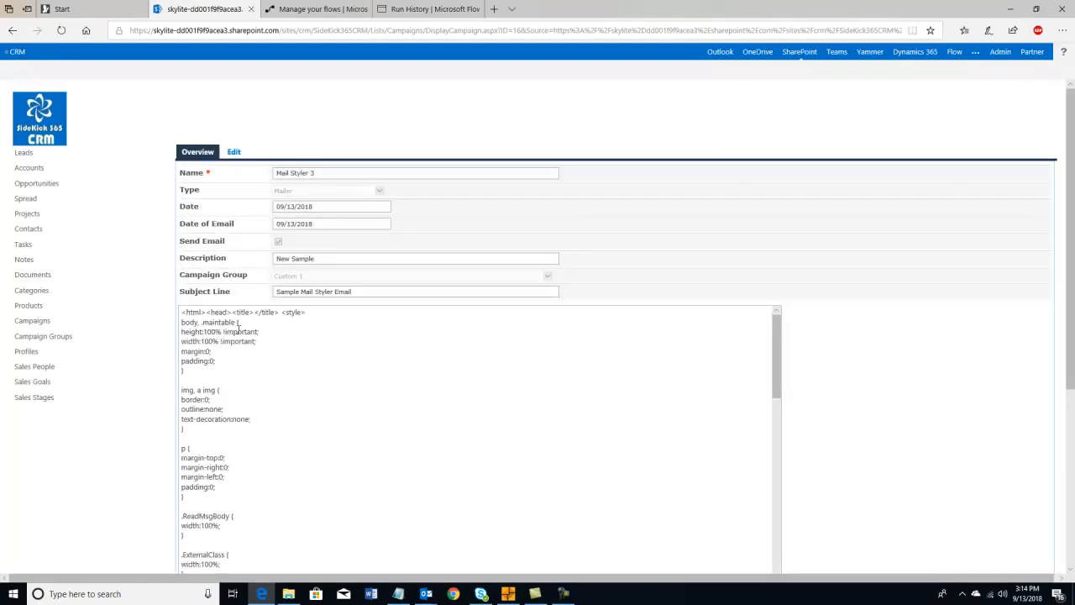
scroll(239, 330, "down", 15)
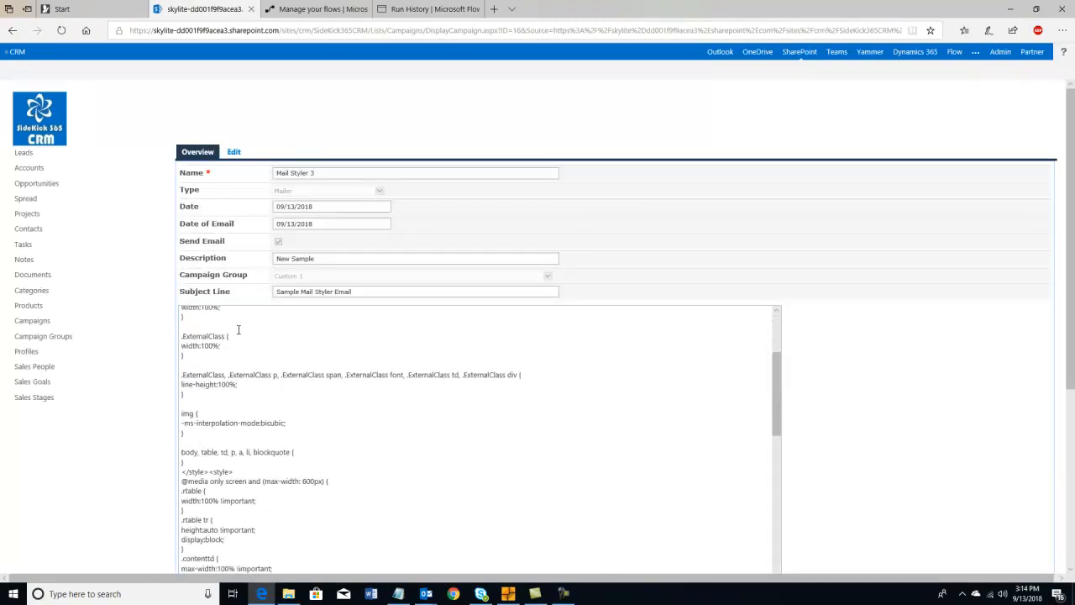
scroll(238, 329, "down", 10)
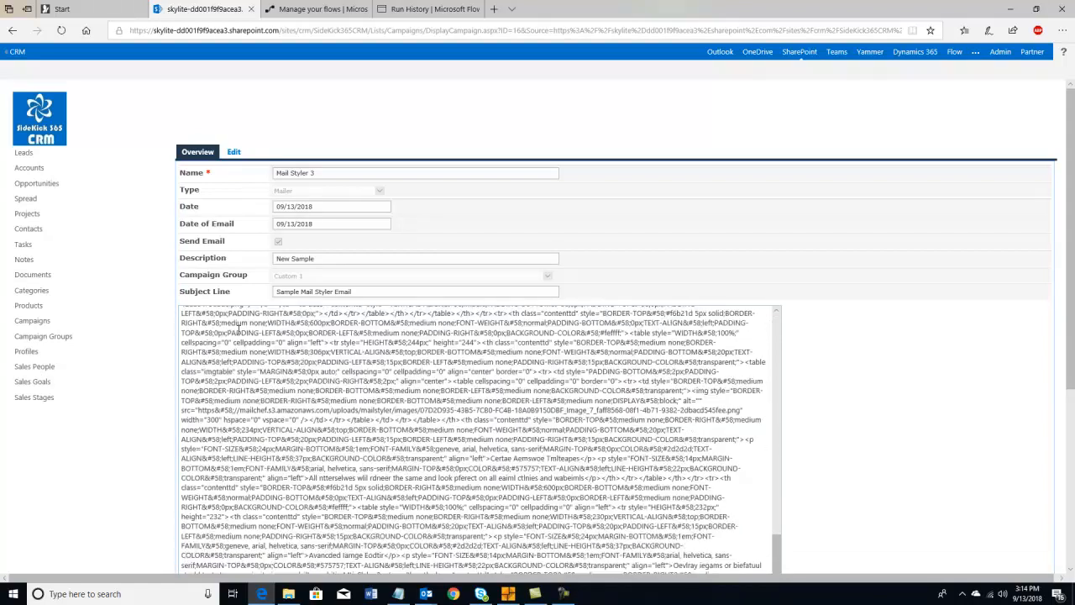
scroll(239, 329, "down", 12)
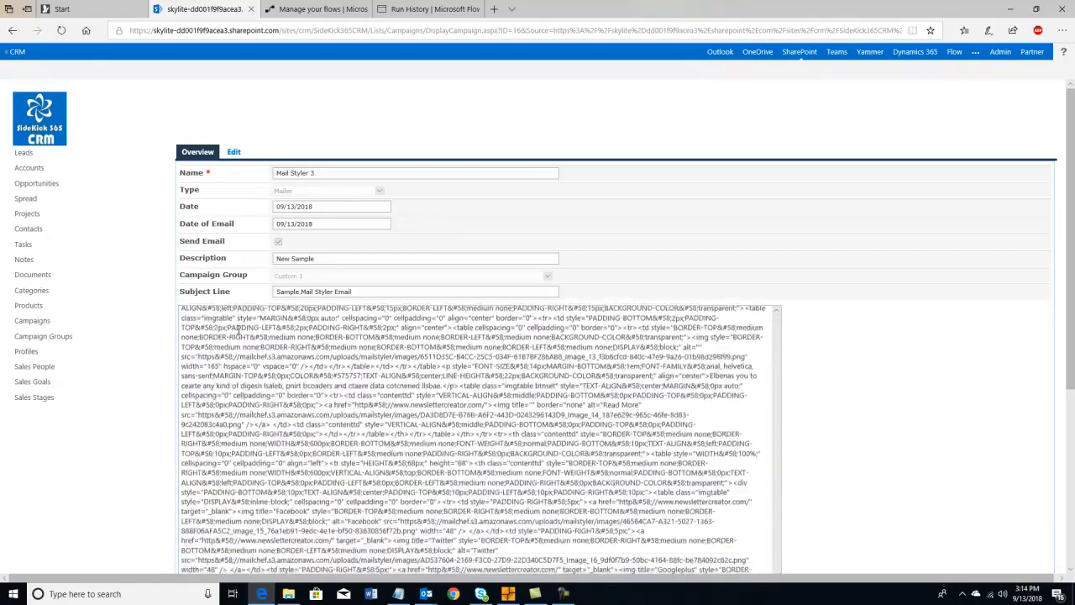
scroll(298, 324, "up", 20)
scroll(297, 324, "up", 15)
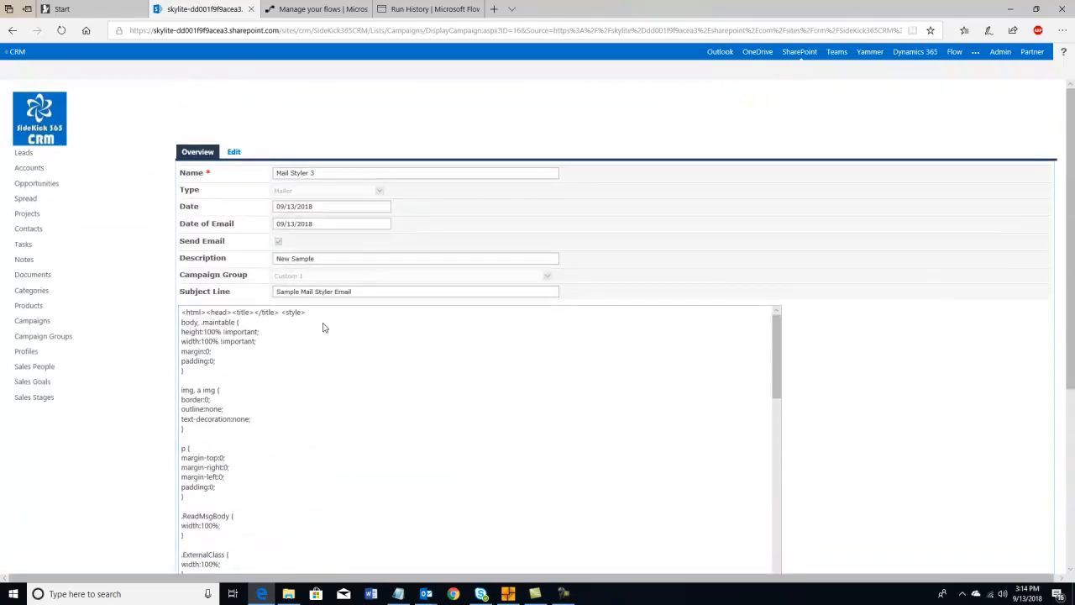
mouse_move(509, 581)
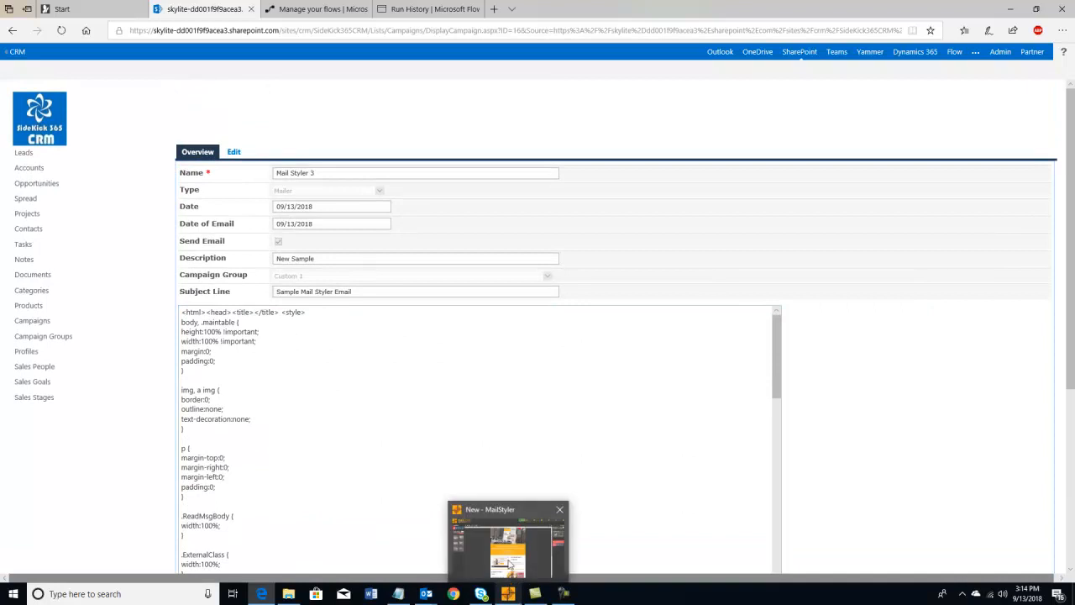
left_click(489, 551)
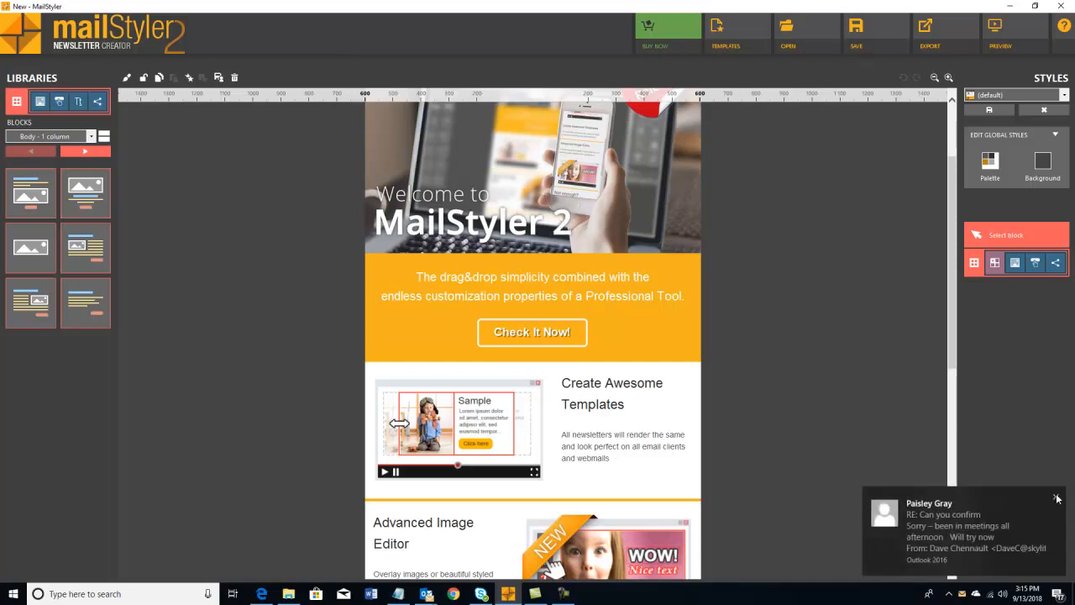
left_click(1057, 501)
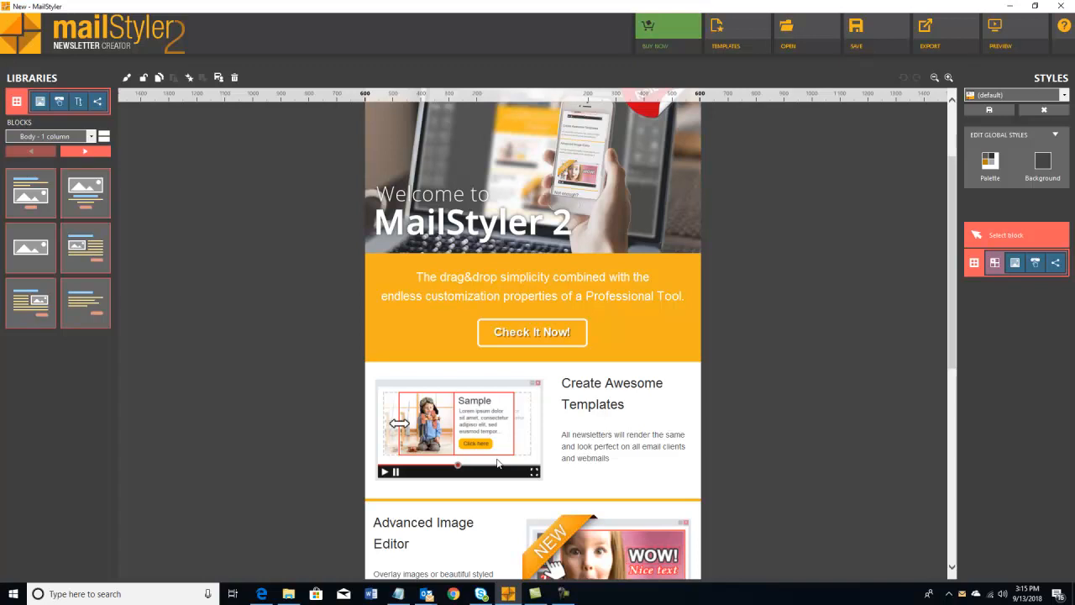
left_click(261, 594)
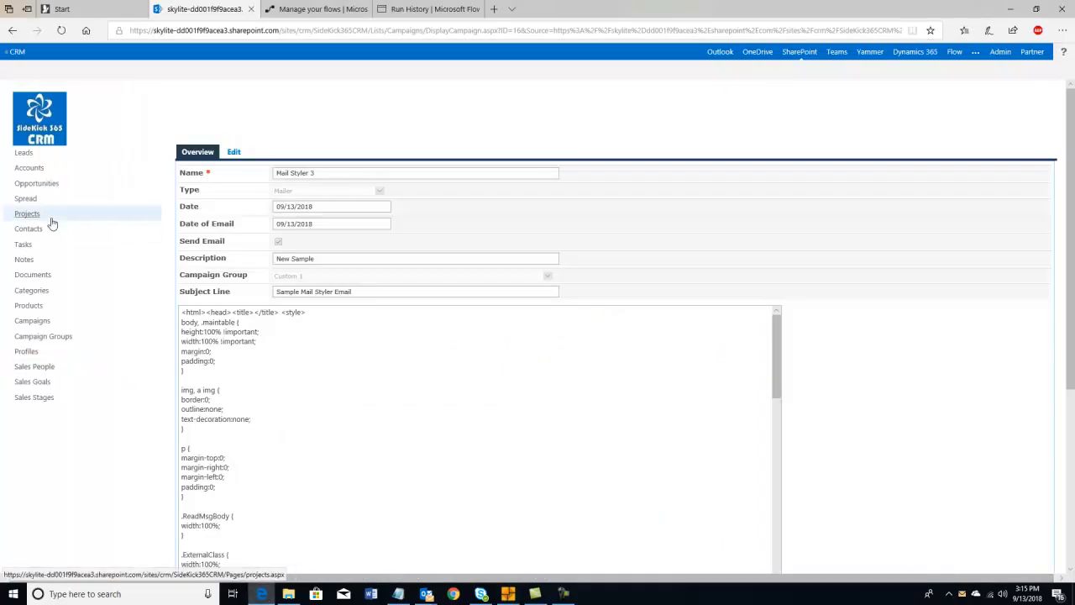
- Go from Campaign Groups to the Contacts list and bring up its saved views menu
left_click(21, 337)
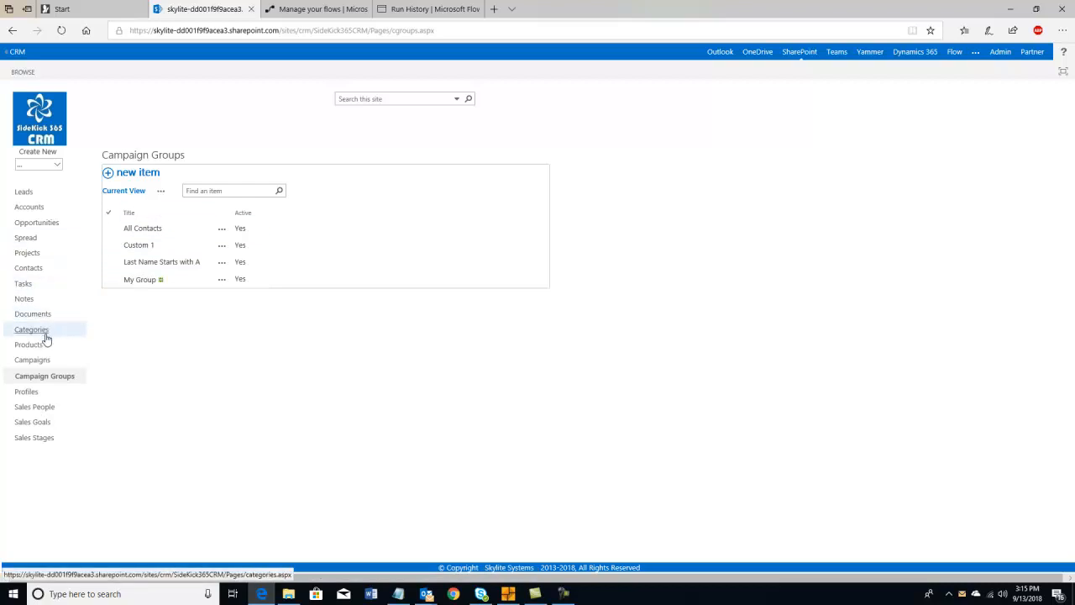
left_click(29, 270)
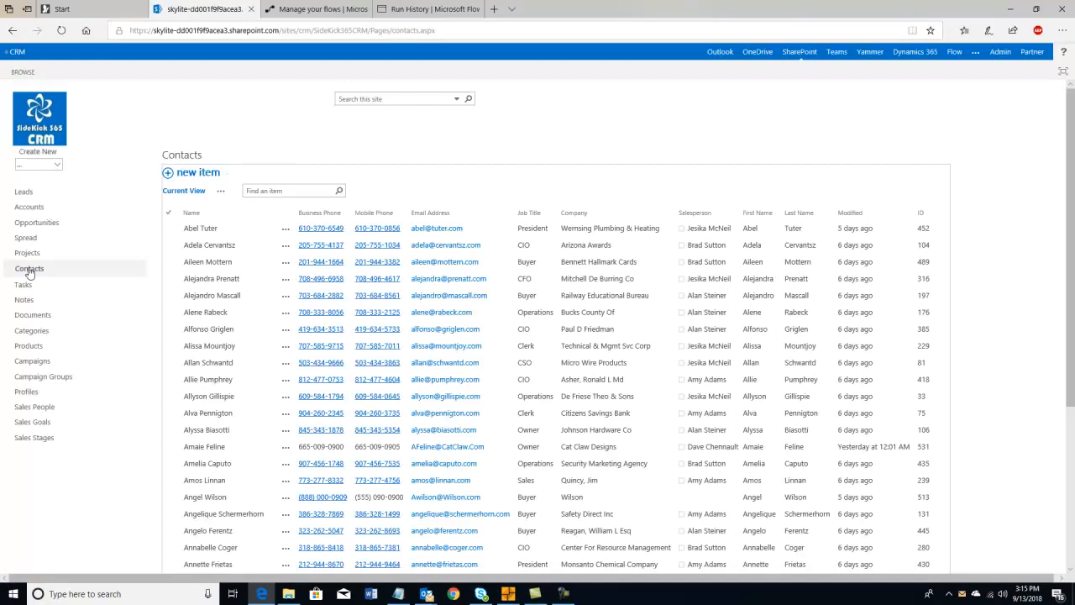
left_click(221, 196)
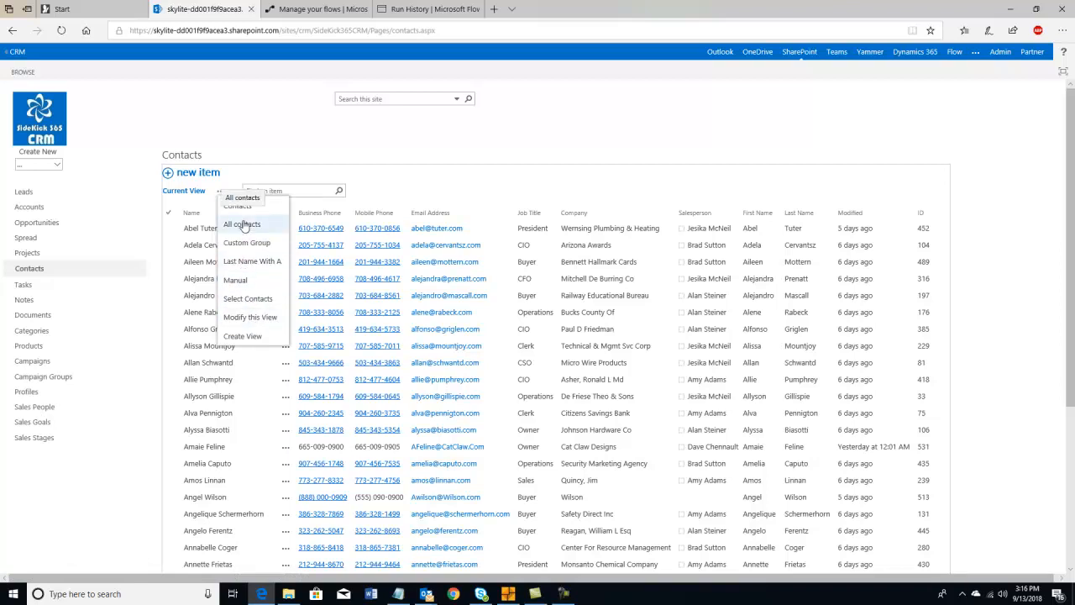
- Switch Contacts to the Last Name With A view, inspect its sort and filter settings, then return
left_click(239, 263)
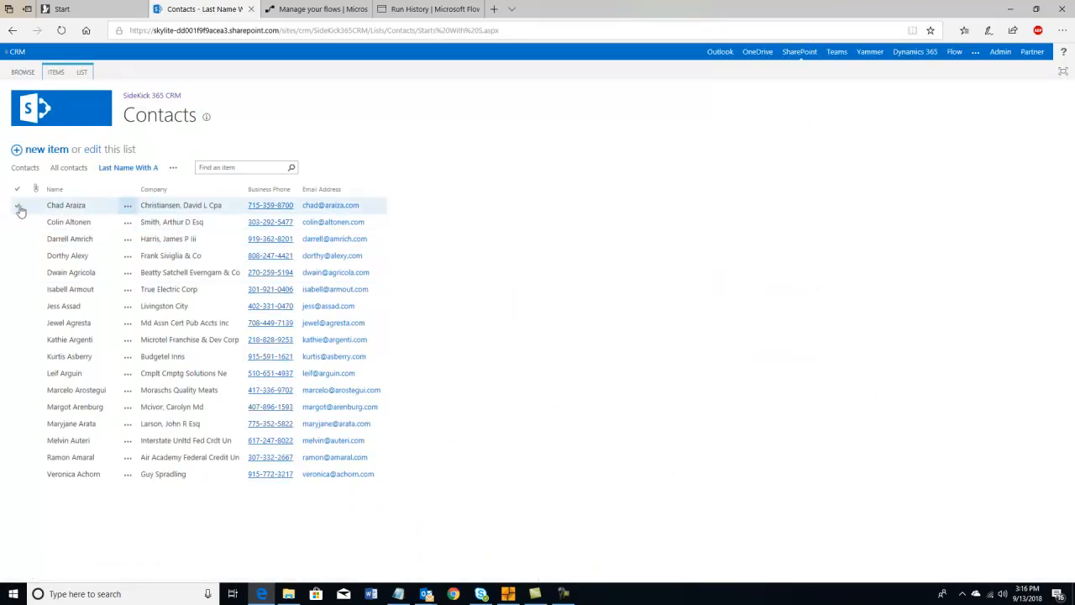
left_click(17, 206)
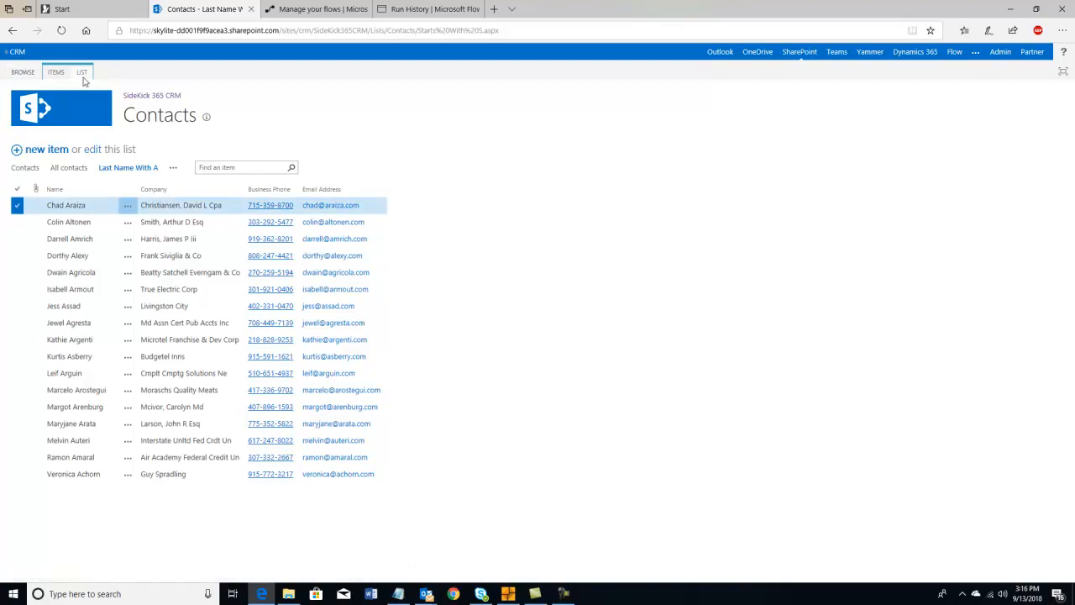
left_click(173, 168)
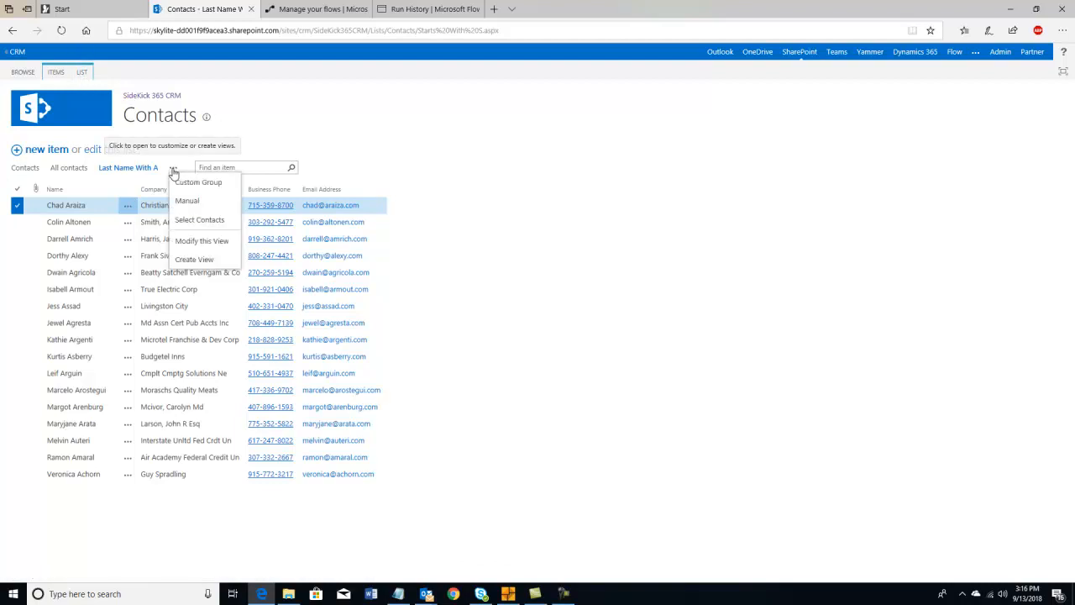
left_click(202, 243)
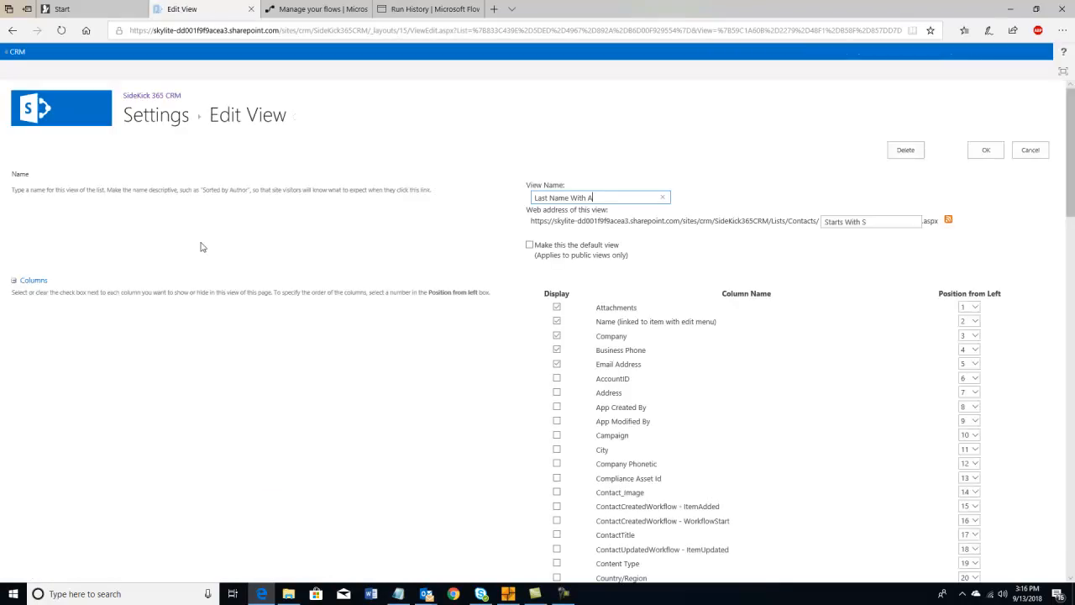
scroll(598, 423, "down", 15)
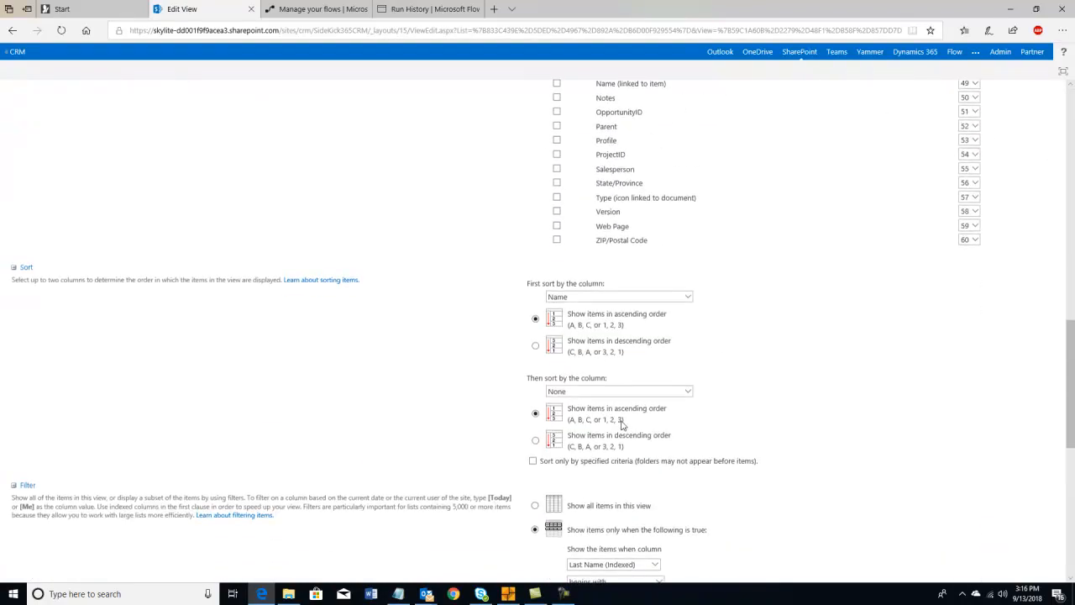
scroll(622, 424, "down", 4)
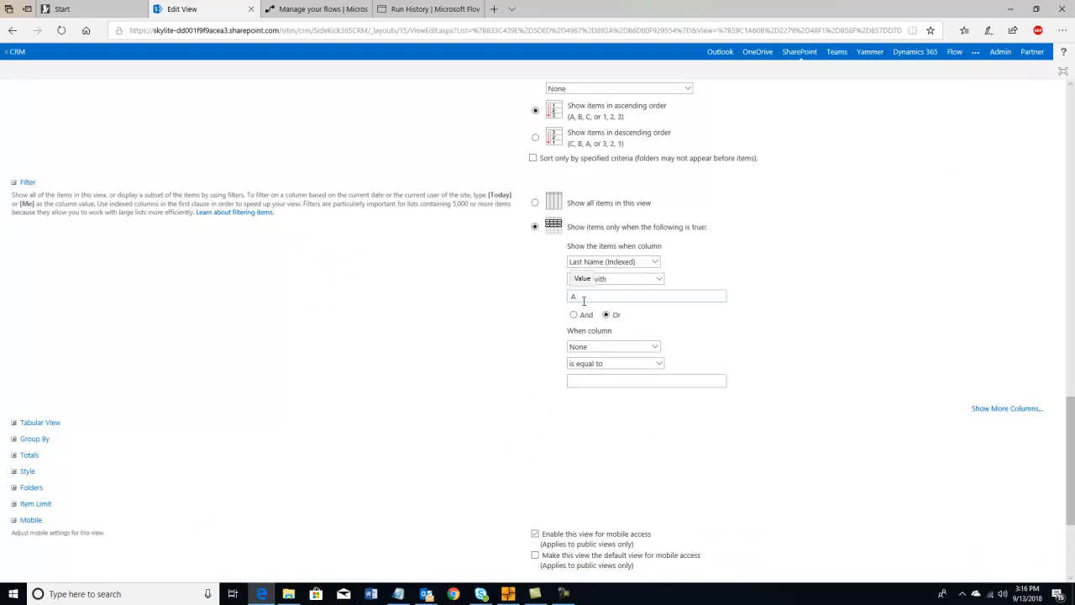
scroll(587, 301, "up", 3)
scroll(7, 201, "up", 7)
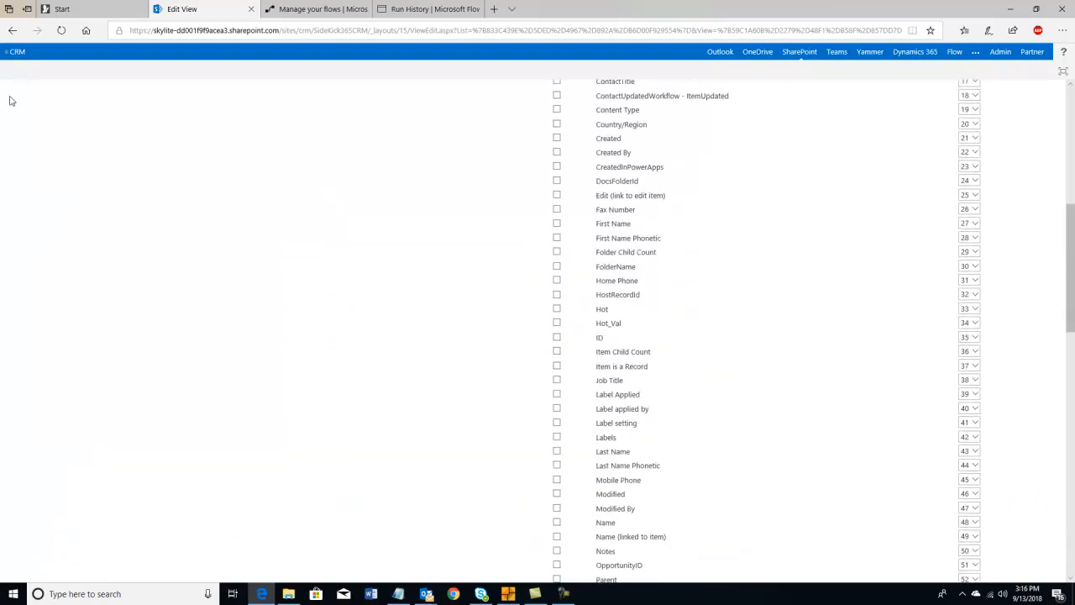
left_click(17, 51)
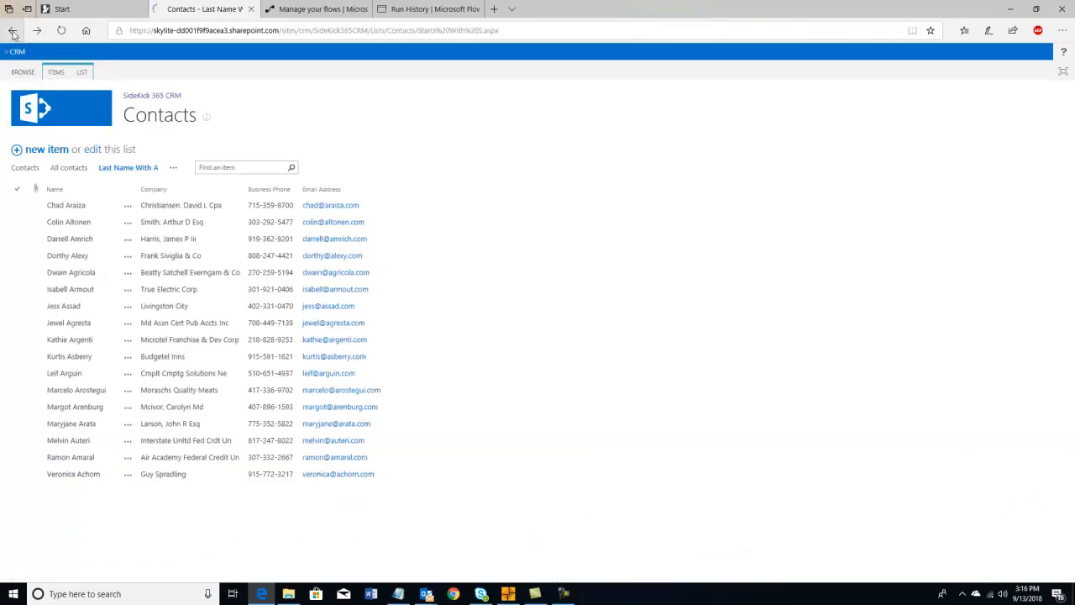
- Start a new campaign group named 'Dave Starts a 2', correcting typos in the name
left_click(79, 110)
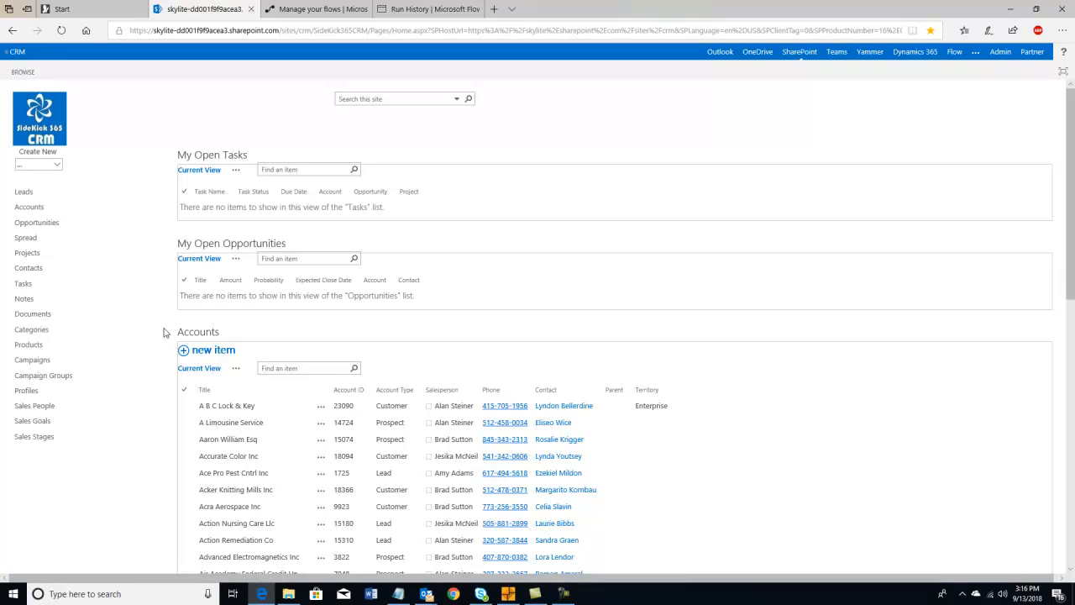
left_click(36, 383)
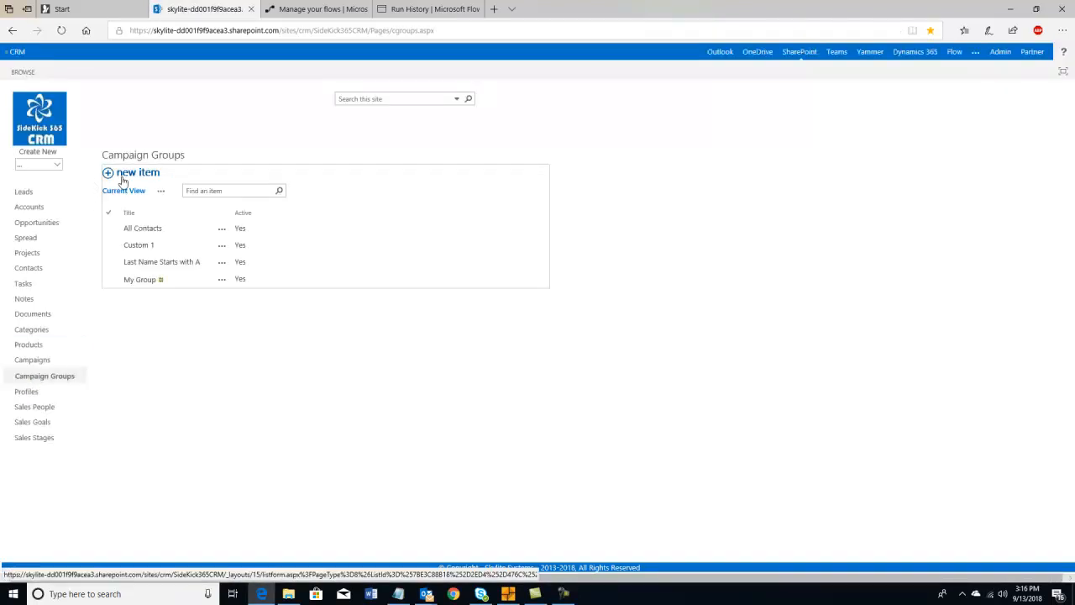
left_click(122, 179)
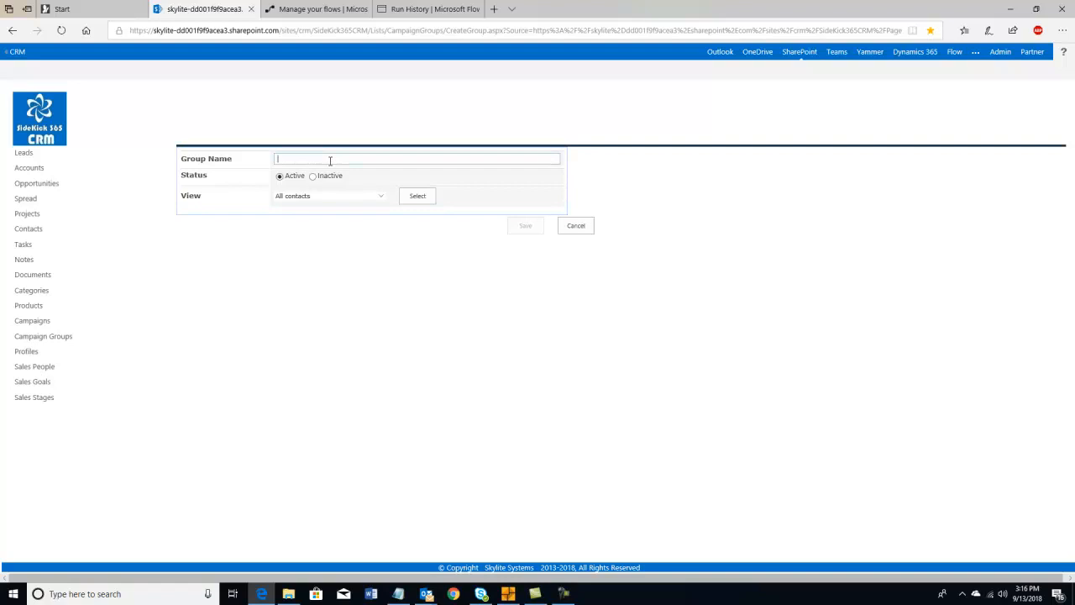
type("DAve Stars")
type("t a 2")
left_click(288, 158)
key("BackSpace")
type("a")
left_click(313, 158)
key("BackSpace")
key("BackSpace")
key("BackSpace")
- Load the group's members from the Last Name With A contact view
left_click(378, 198)
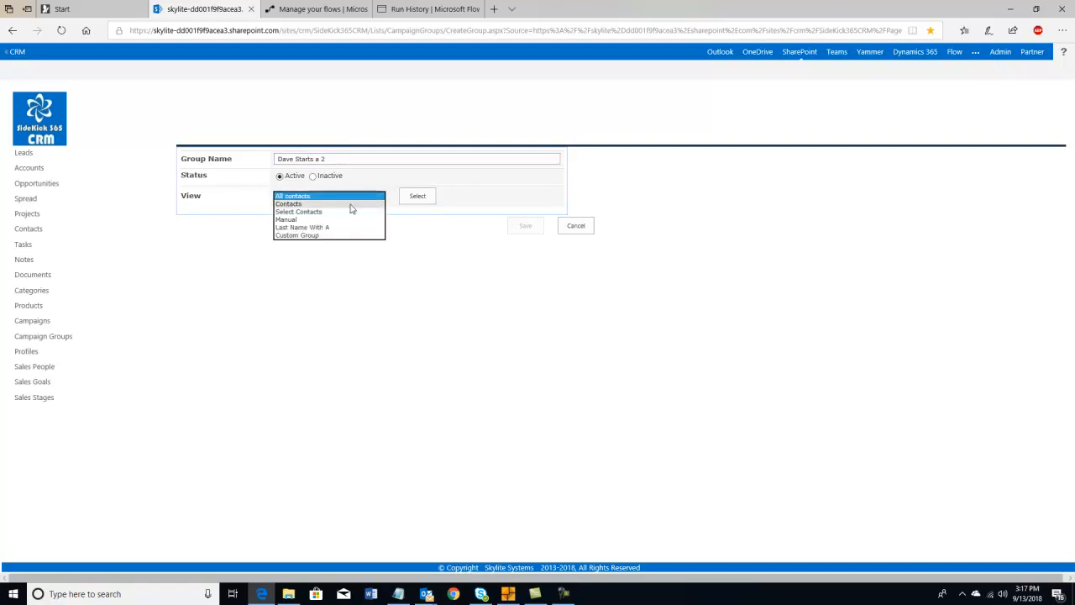
left_click(324, 228)
left_click(410, 200)
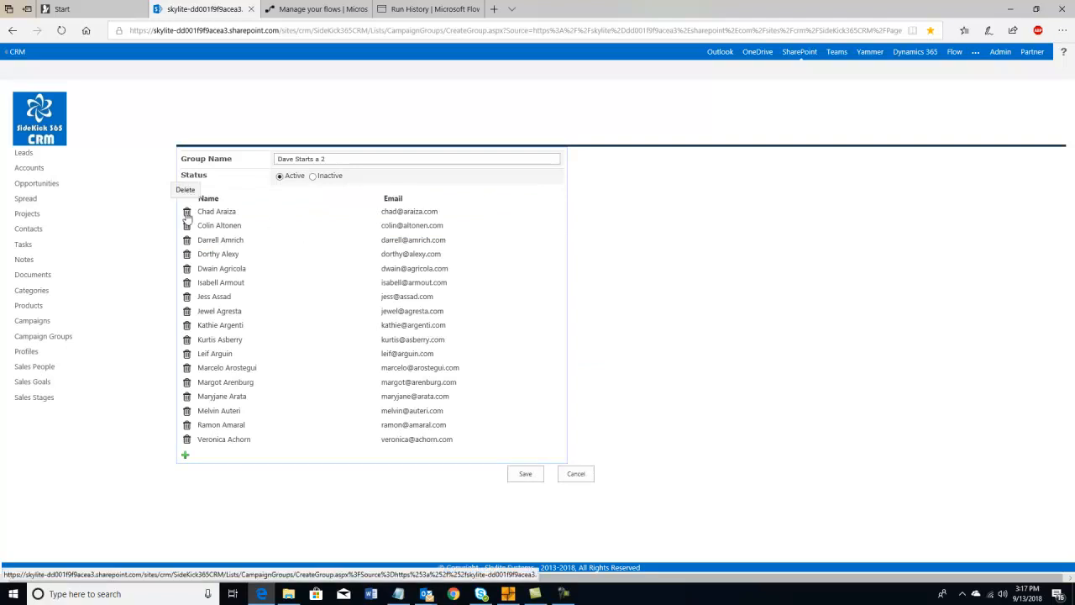
- Remove three contacts from the Dave Starts a 2 member list
left_click(187, 241)
left_click(187, 255)
left_click(187, 268)
- Add a new member with the contact's name and e-mail address, and save the group
left_click(186, 413)
left_click(217, 412)
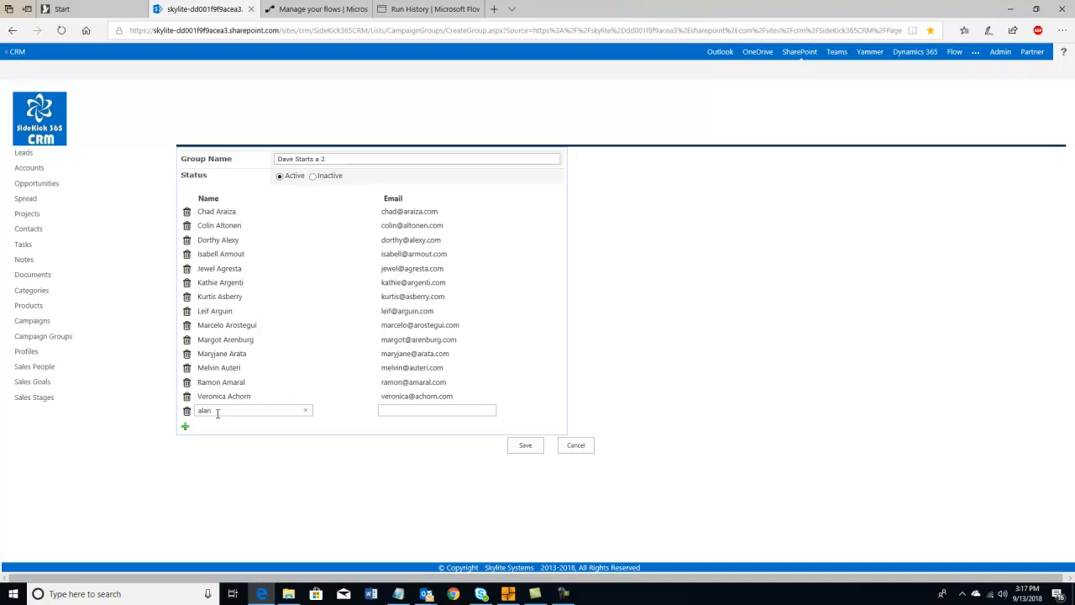
left_click(380, 413)
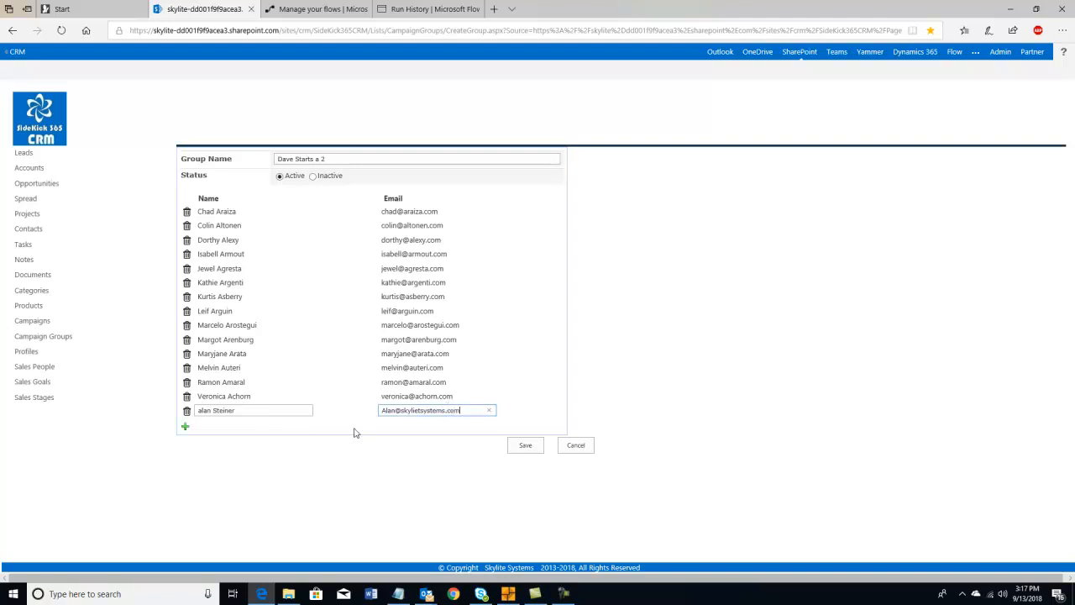
left_click(291, 380)
left_click(525, 445)
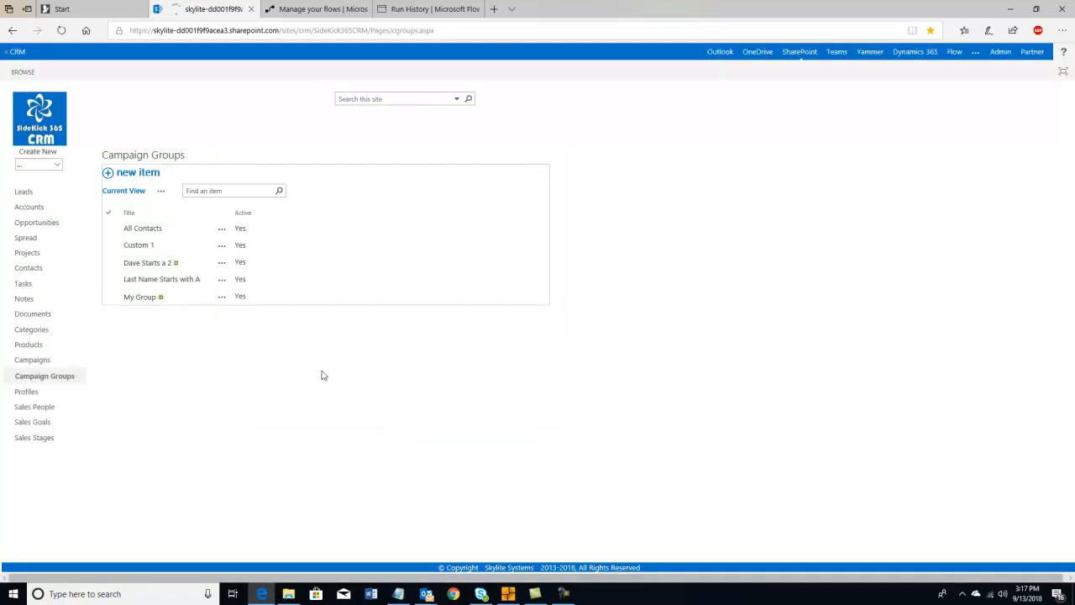
- Review the Dave Starts a 2 group, then start another new campaign group
left_click(150, 263)
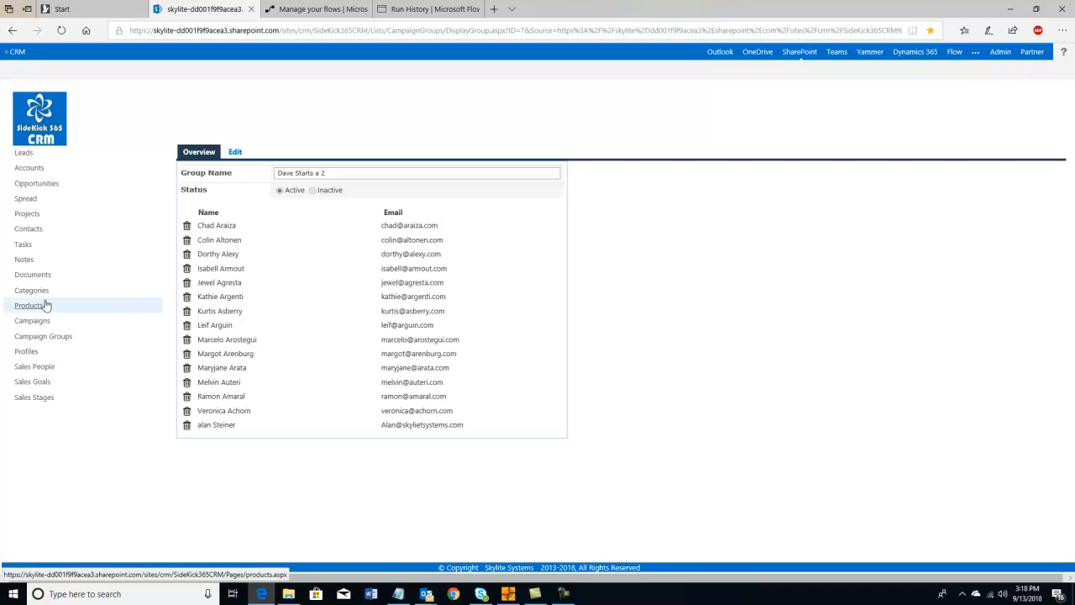
left_click(44, 336)
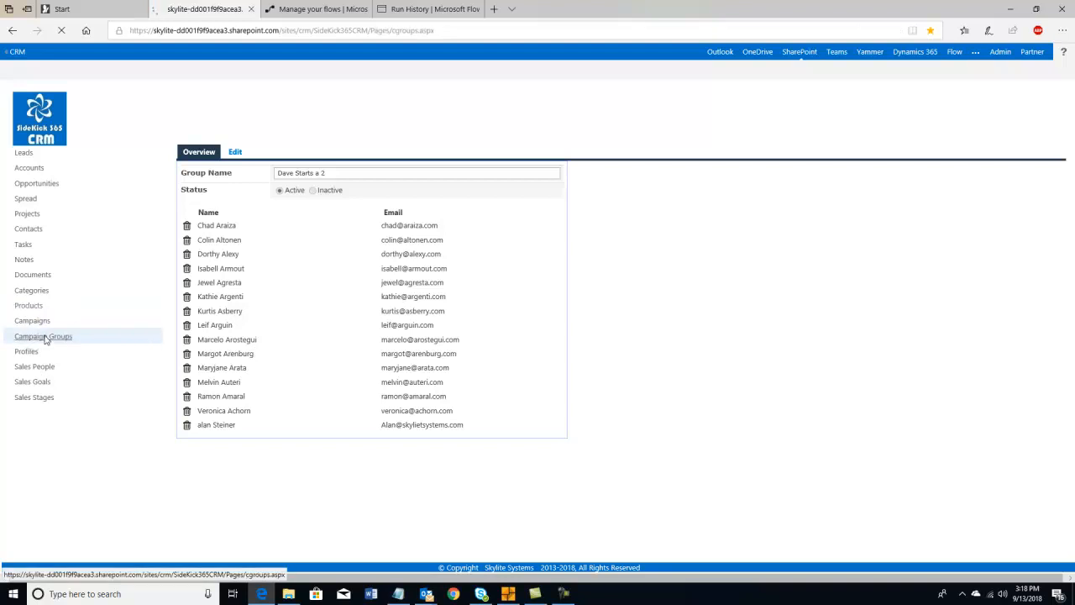
left_click(144, 174)
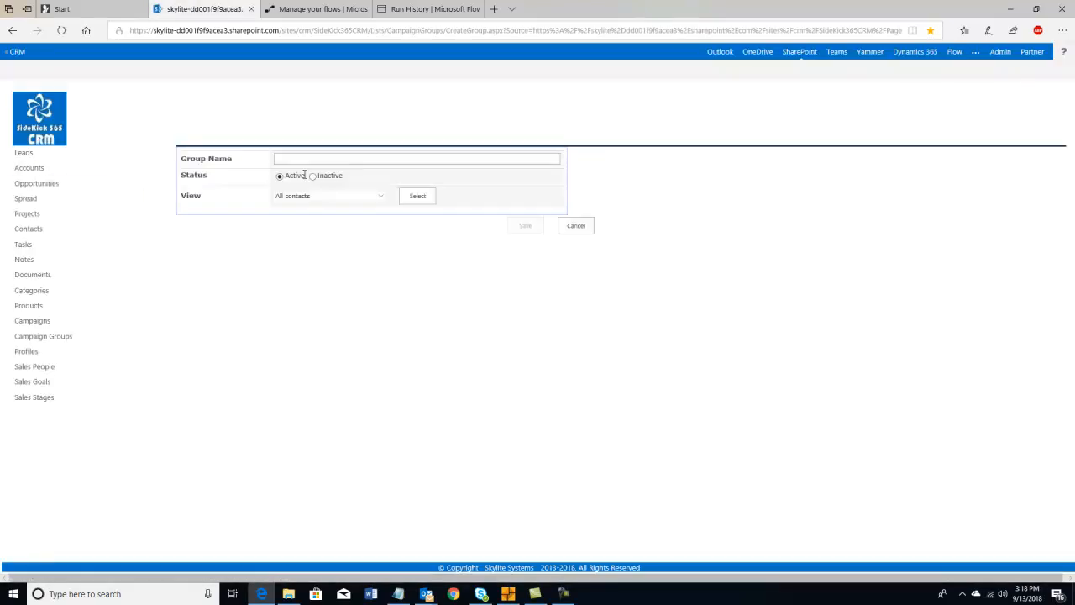
- Name the group 'custom 2' and set its view to Custom Group
left_click(302, 163)
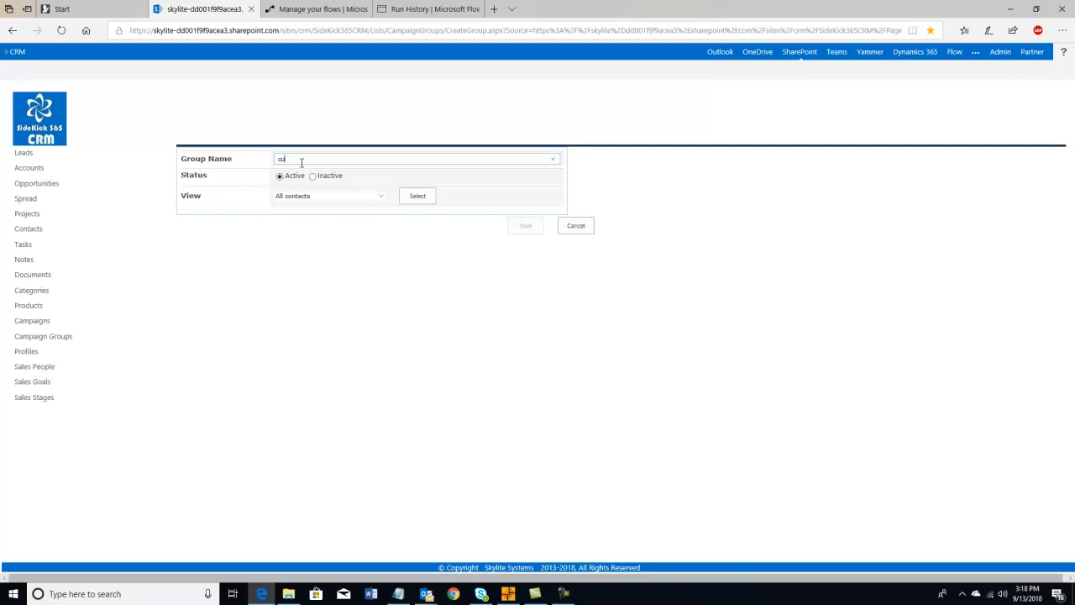
type("custom 2")
left_click(380, 199)
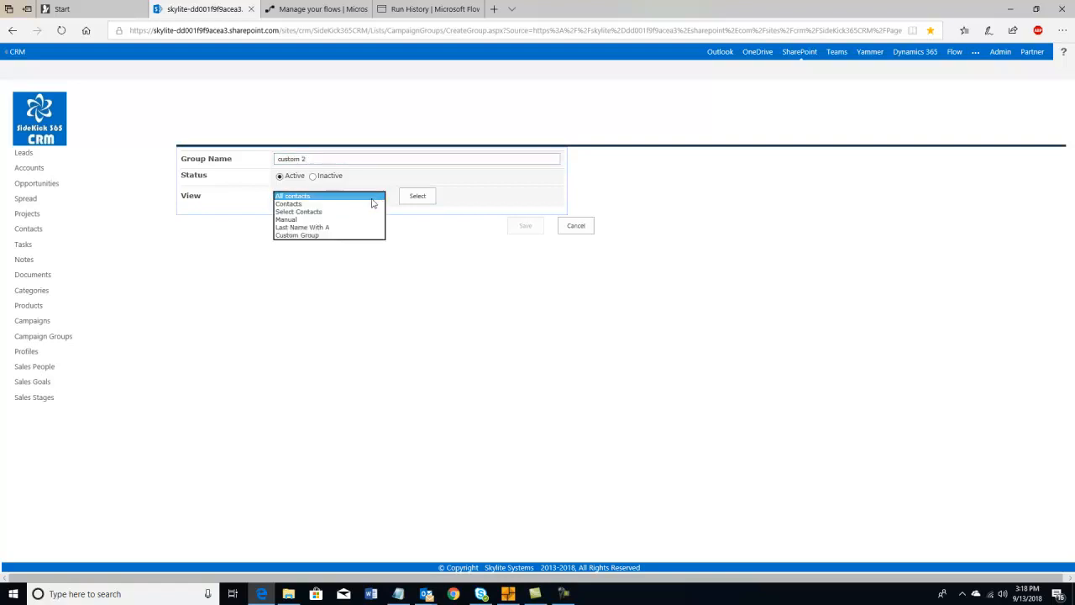
left_click(316, 237)
left_click(419, 198)
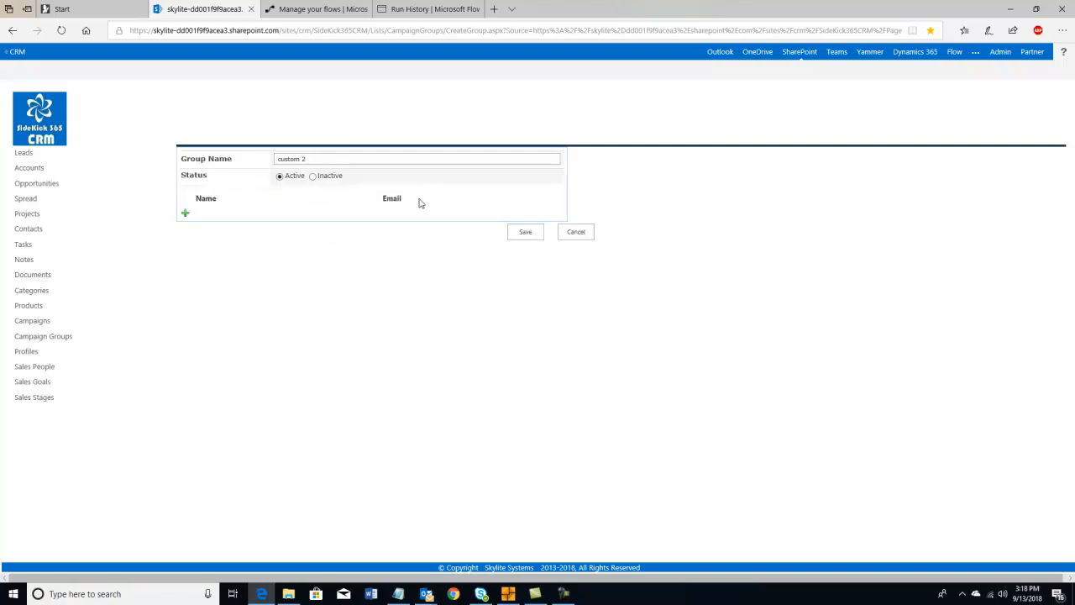
- Add one member row with the contact's name and e-mail address, then save the group
left_click(186, 214)
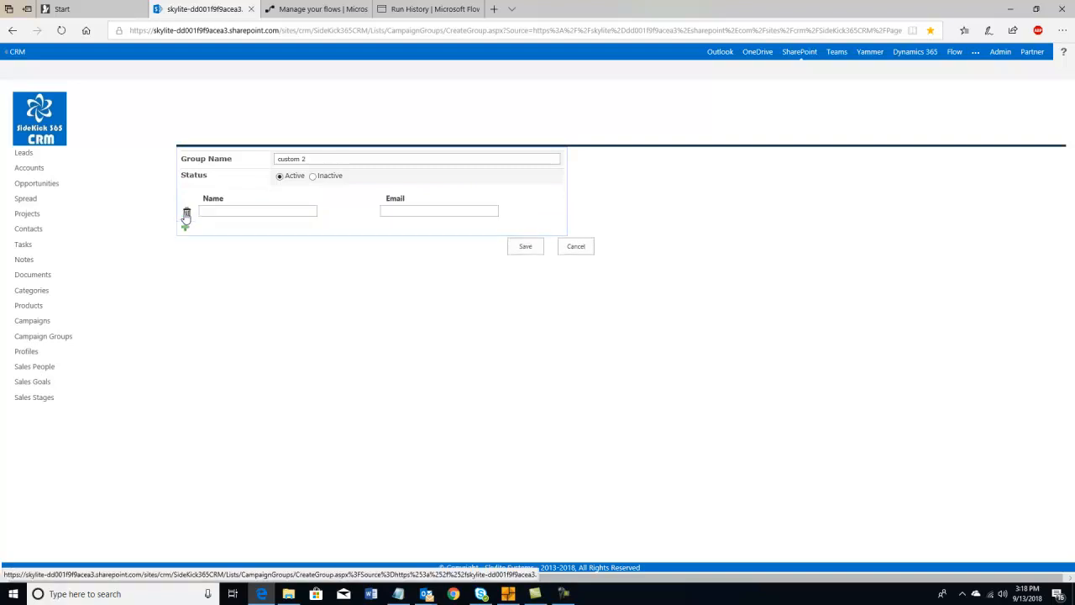
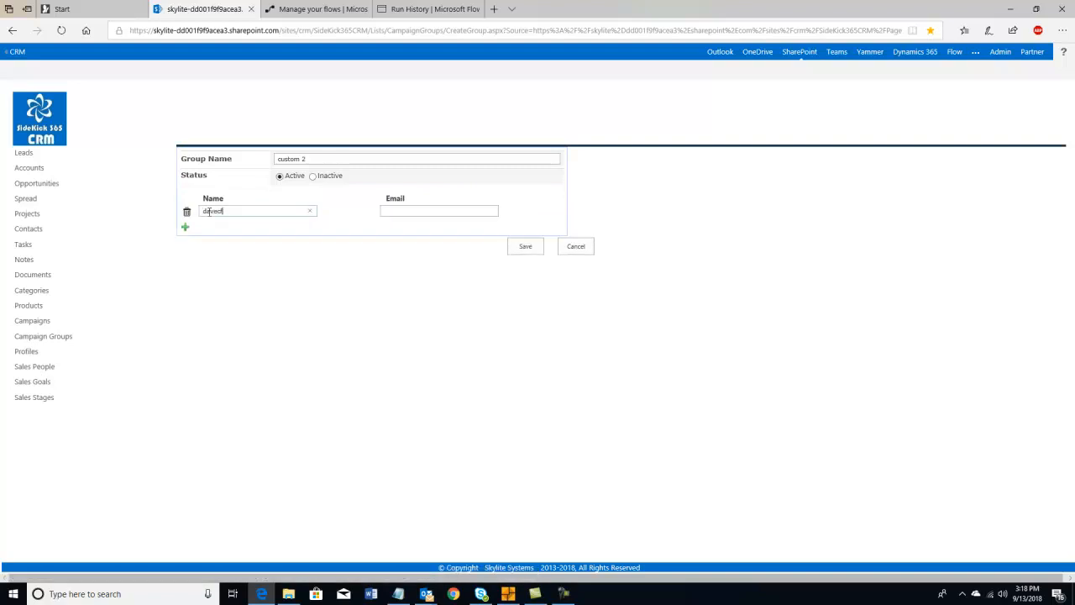
left_click_drag(285, 210, 193, 212)
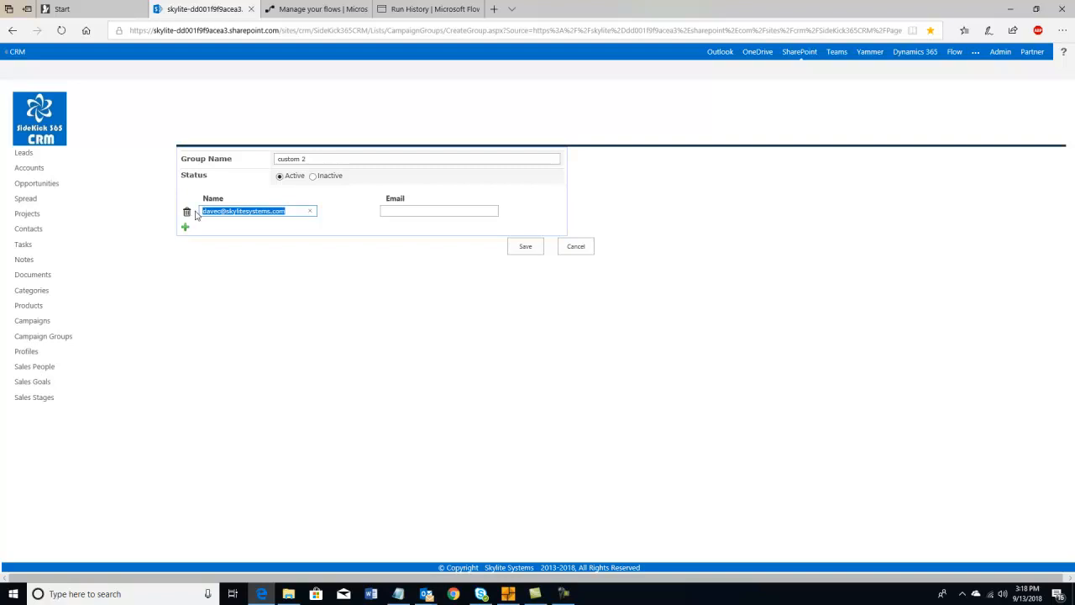
key("ctrl+x")
left_click(404, 214)
key("ctrl+v")
left_click(270, 209)
type("dave")
left_click(521, 251)
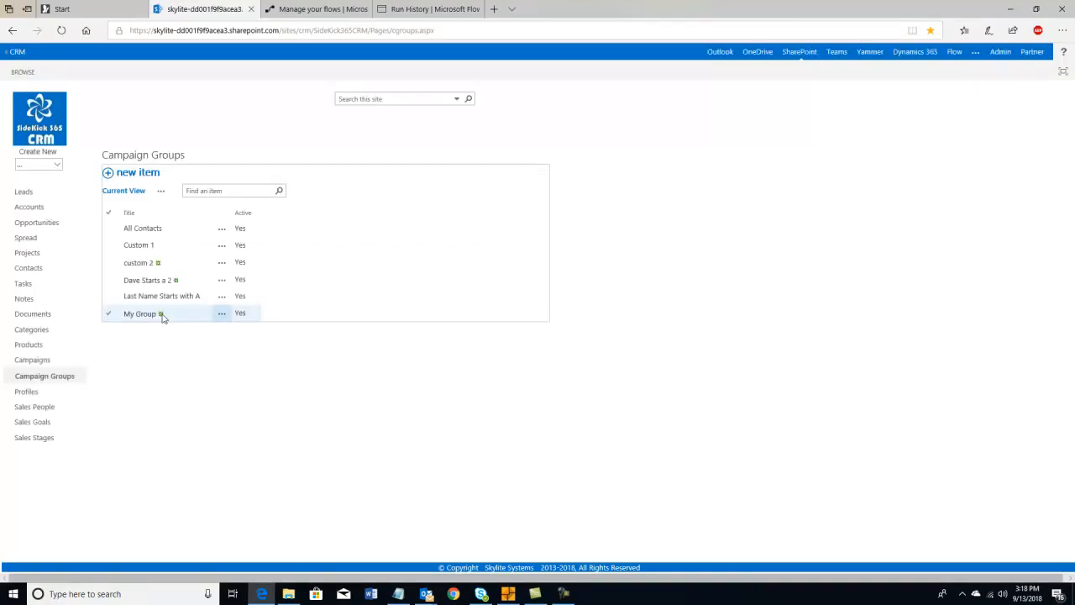
- Check that custom 2 holds its one contact, then go to the Campaigns list
left_click(146, 265)
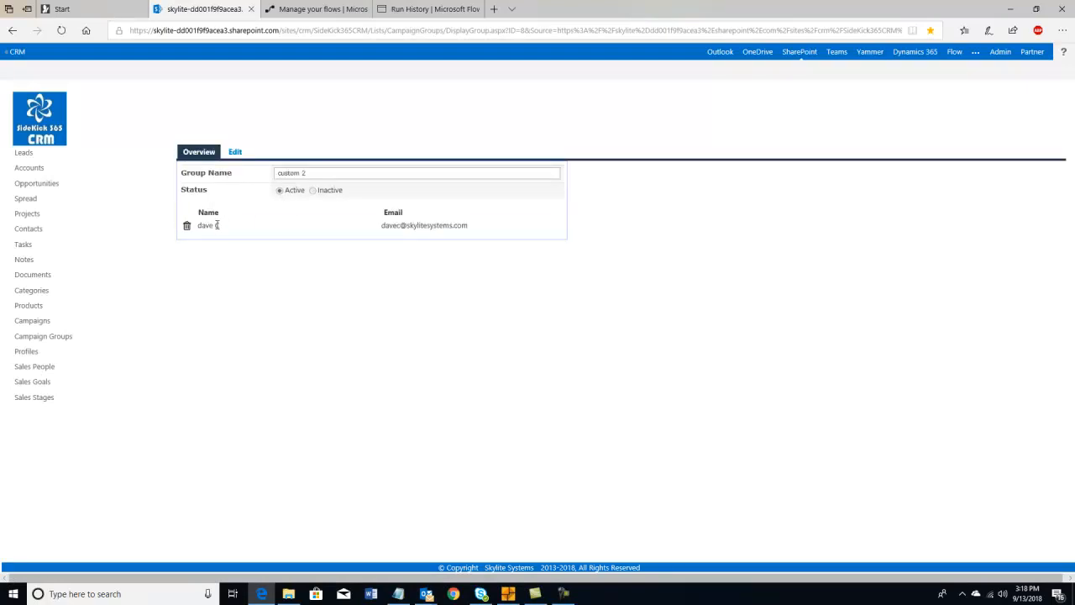
left_click(38, 325)
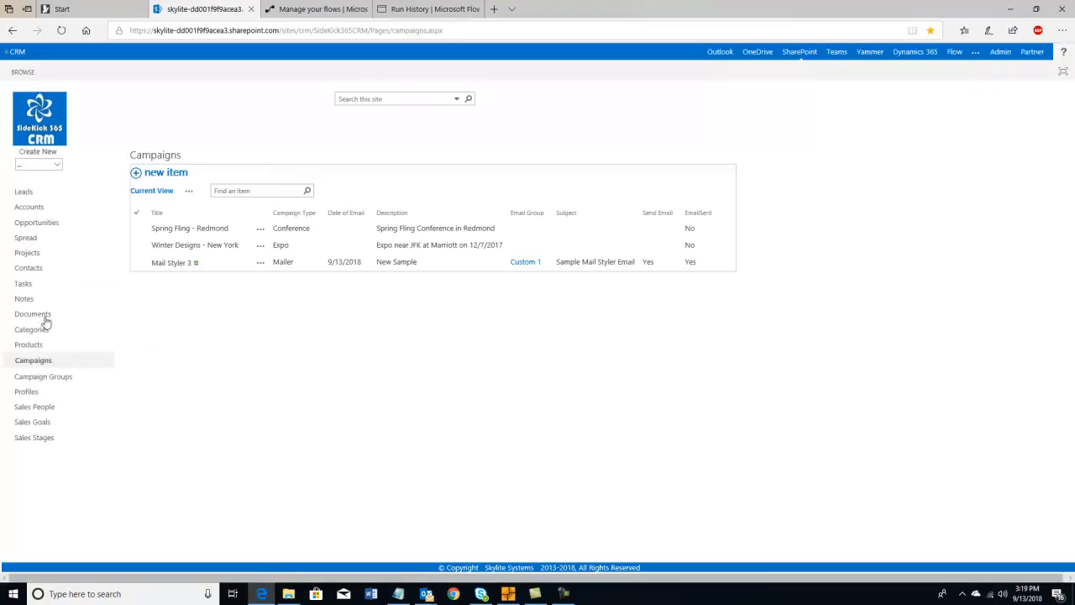
- Start a new campaign and enter its name, Mail Styler 3
left_click(165, 173)
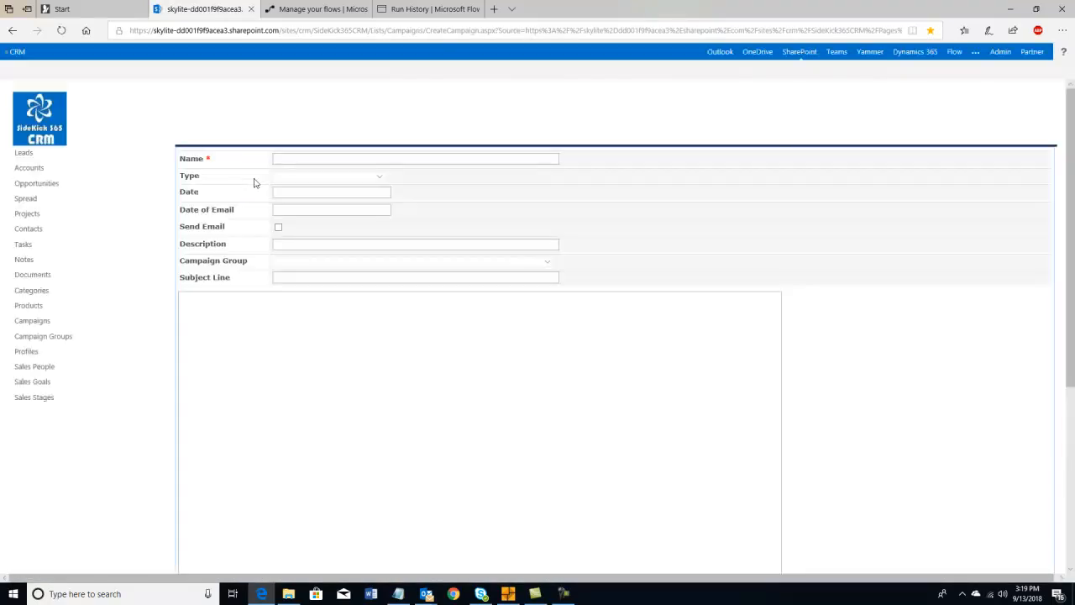
left_click(285, 160)
type("MAR")
key("BackSpace")
type("ail Styler 3")
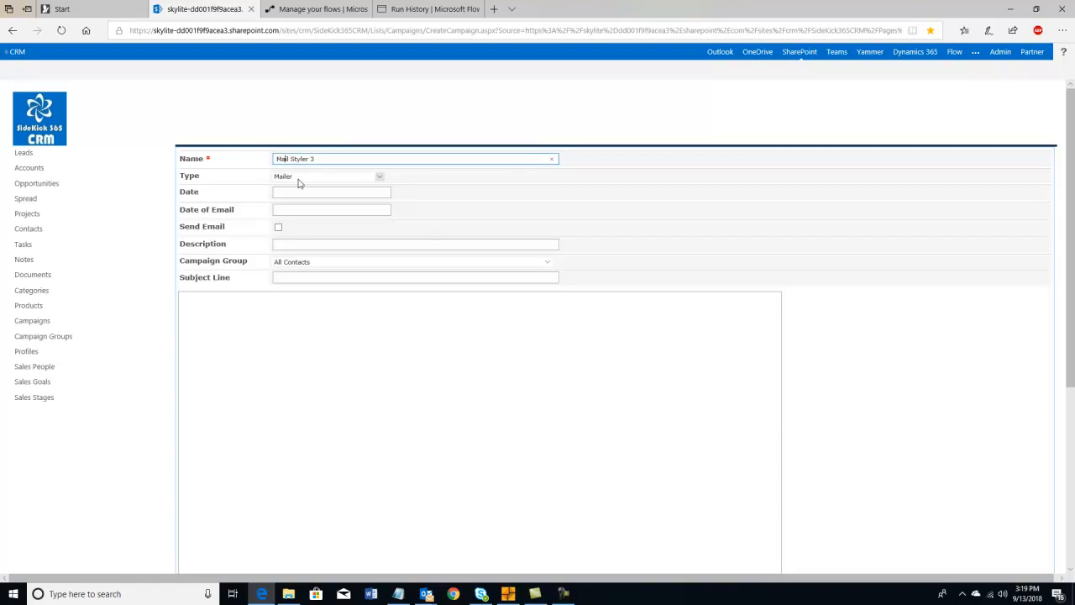
- Set campaign and e-mail dates to the 13th, enable Send Email, description 'Sample for Video'
left_click(295, 192)
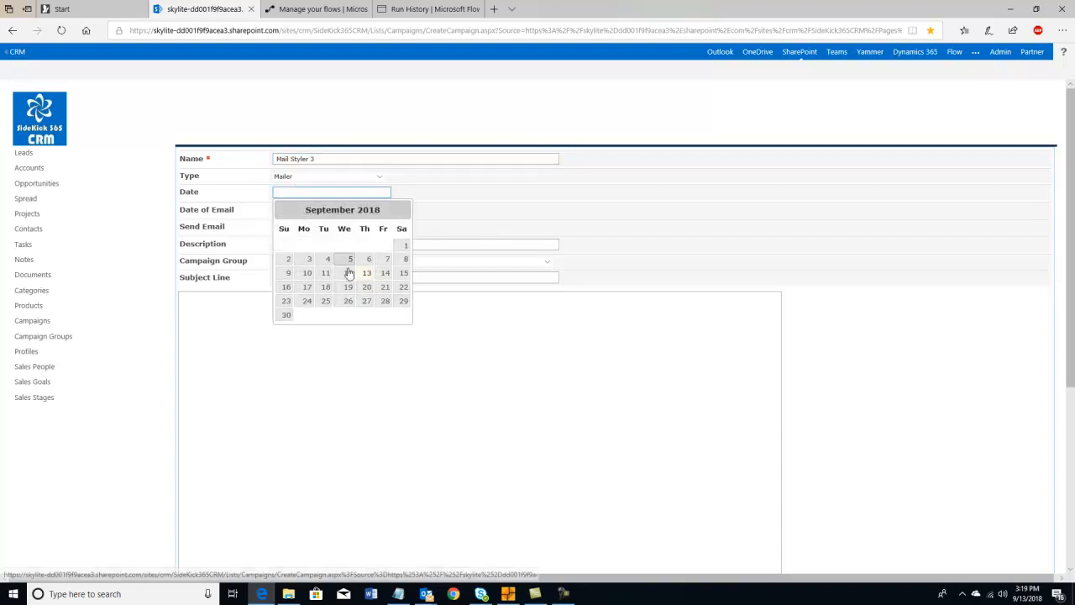
left_click(367, 276)
left_click(284, 210)
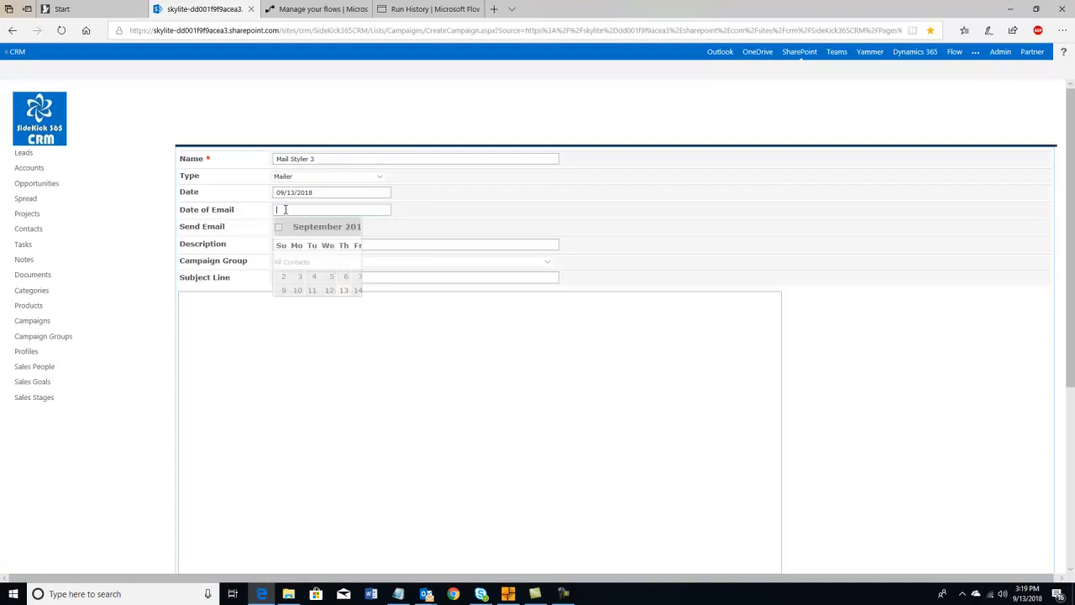
left_click(367, 290)
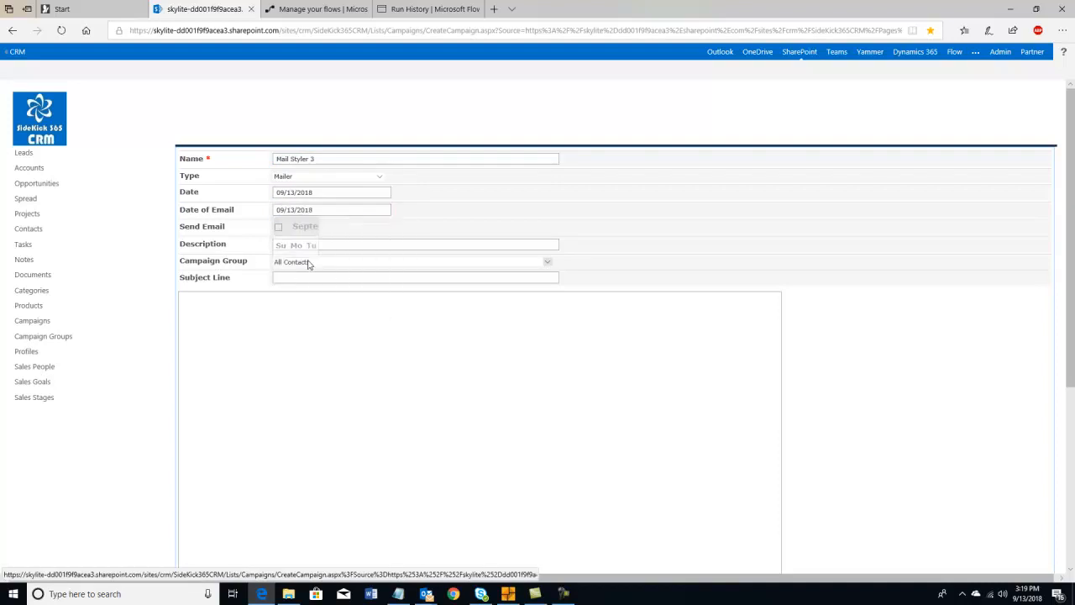
left_click(277, 228)
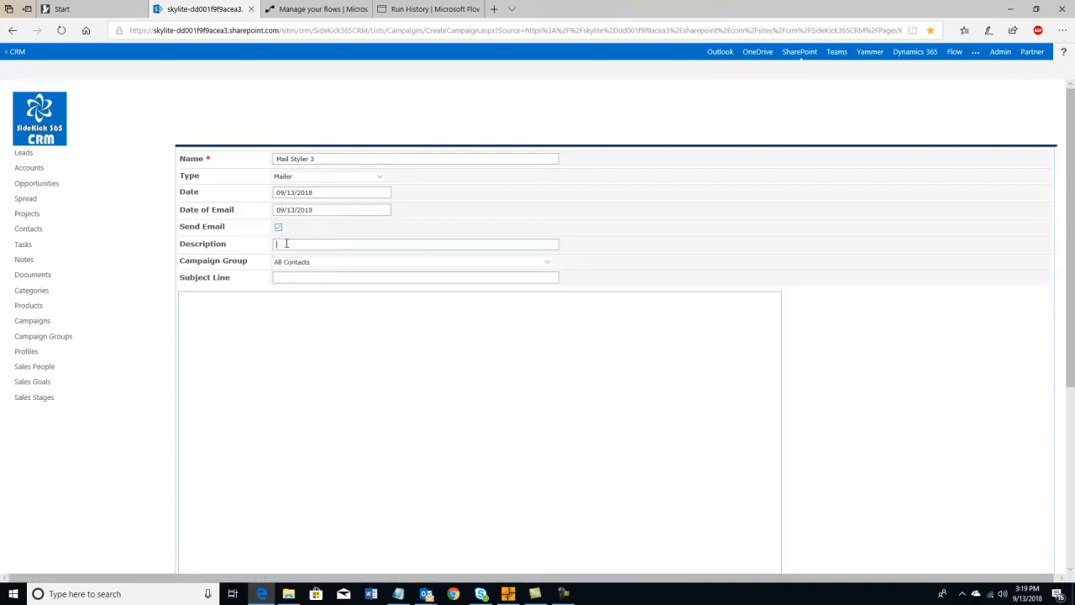
left_click(286, 244)
type("Sample for Video")
- Target the custom 2 group and enter the subject line 'Daves New Email'
left_click(294, 263)
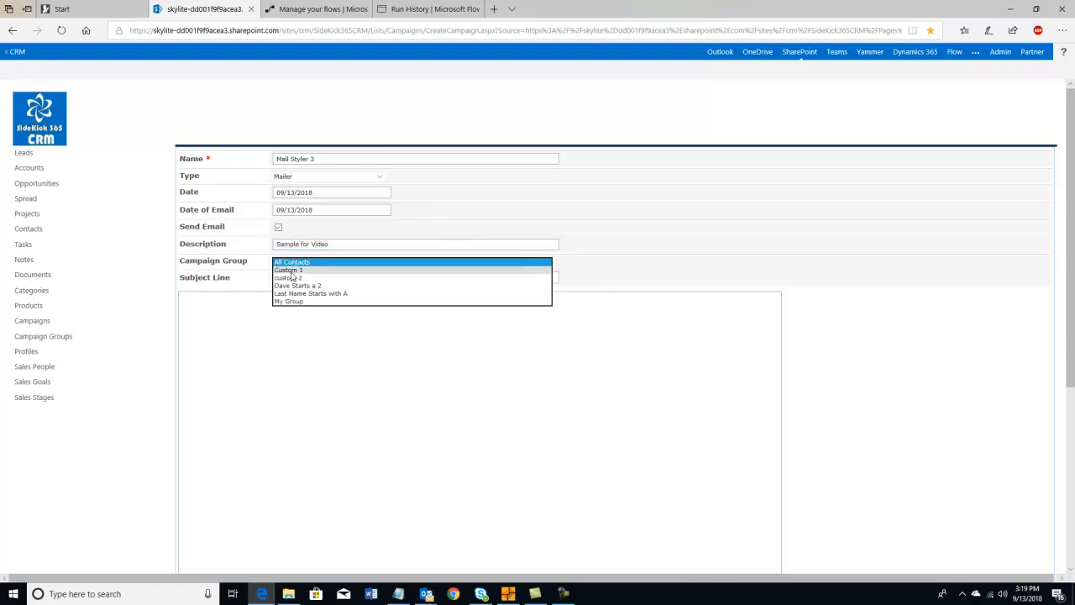
left_click(290, 277)
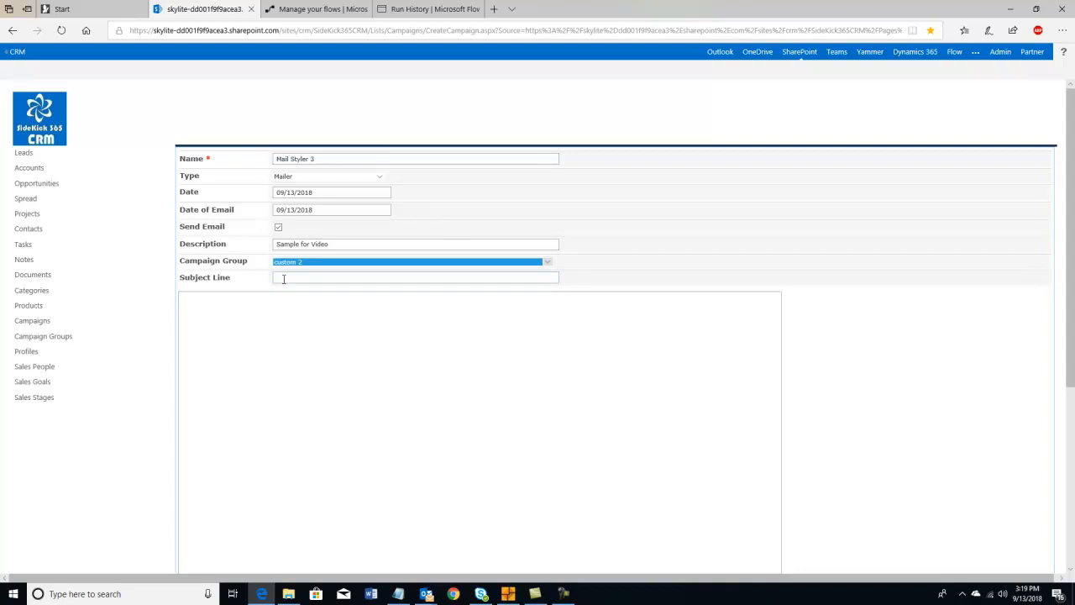
left_click(284, 278)
type("Daves New Email")
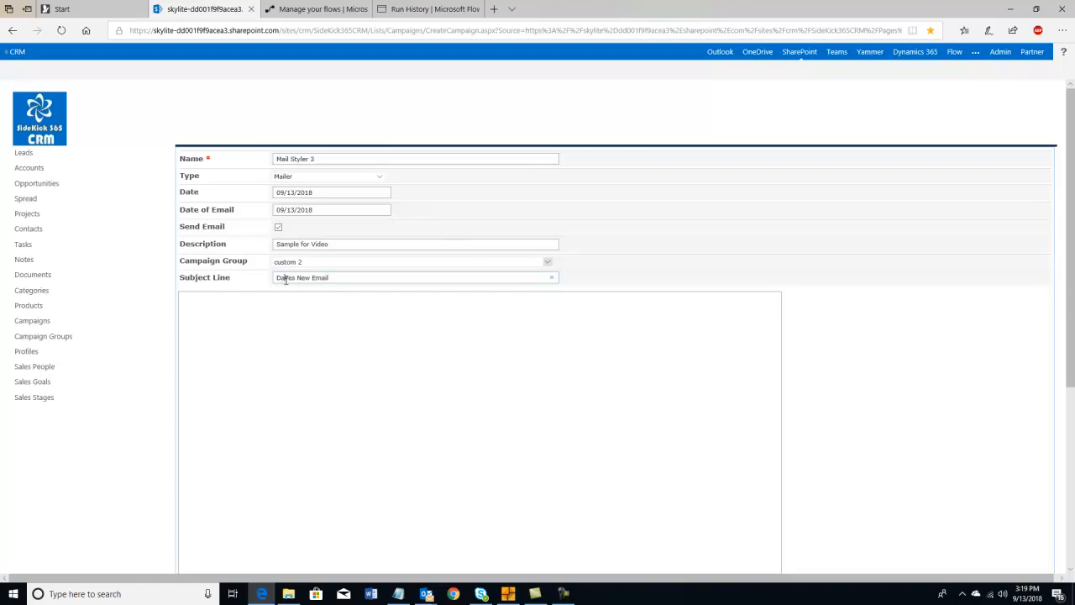
left_click(280, 321)
- Paste the sample10.htm newsletter HTML into the email body and save the campaign
mouse_move(398, 593)
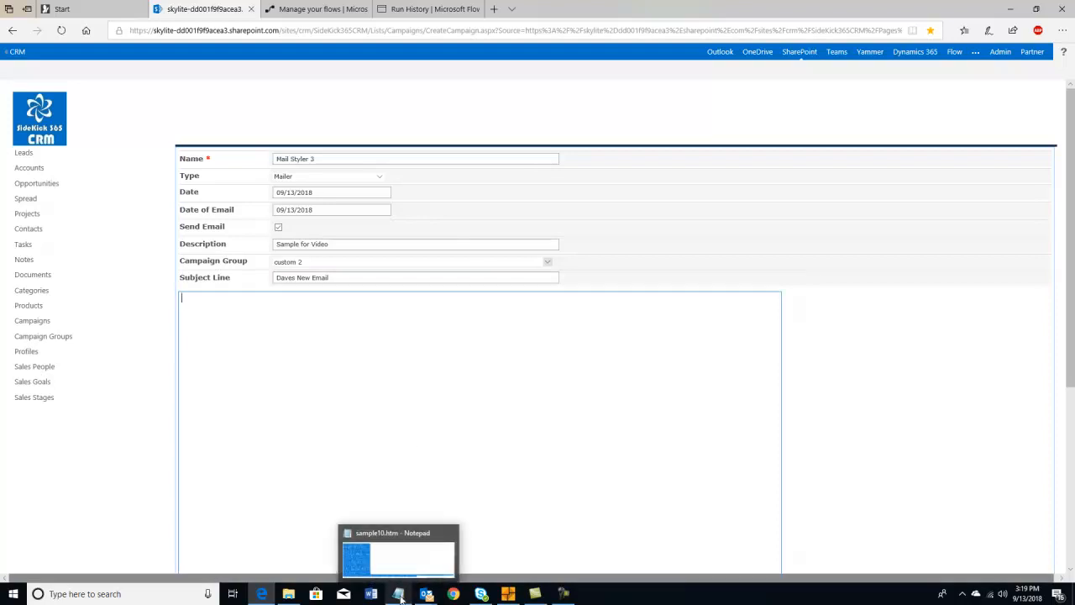
left_click(397, 561)
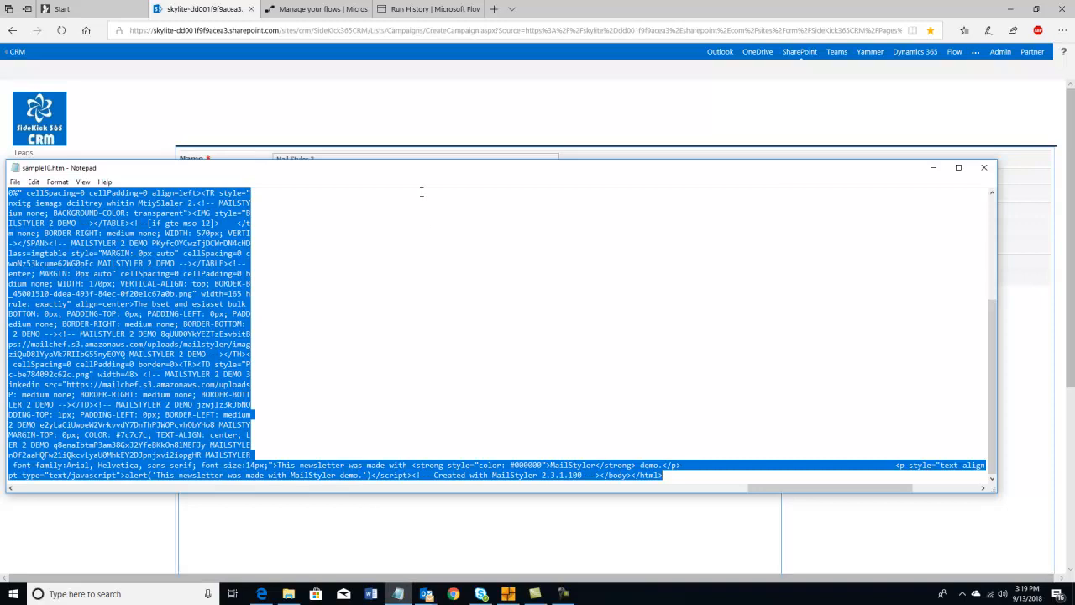
left_click(448, 124)
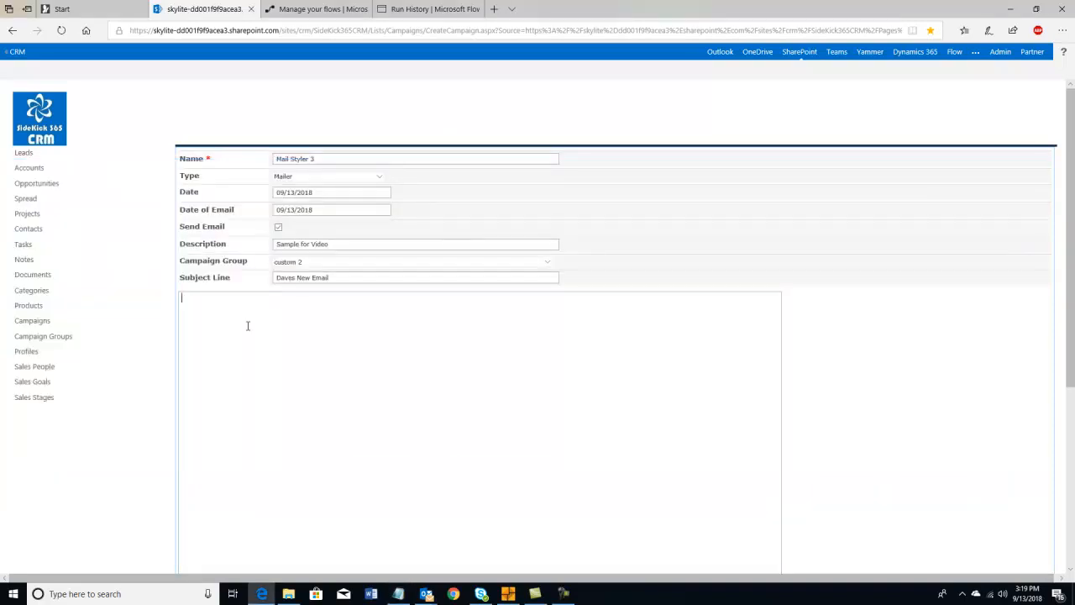
key("ctrl+v")
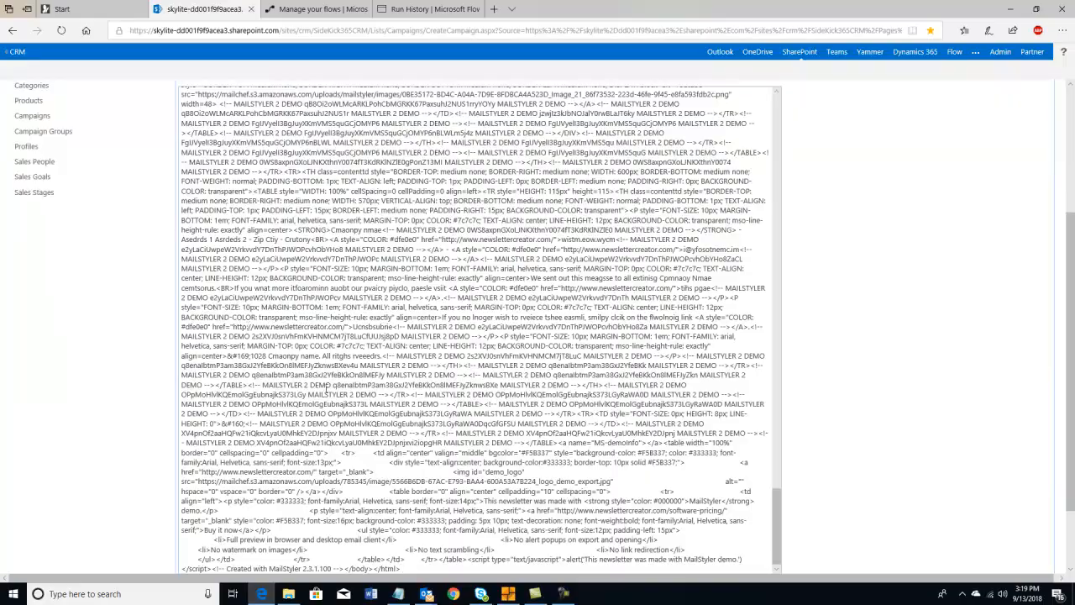
scroll(355, 424, "up", 15)
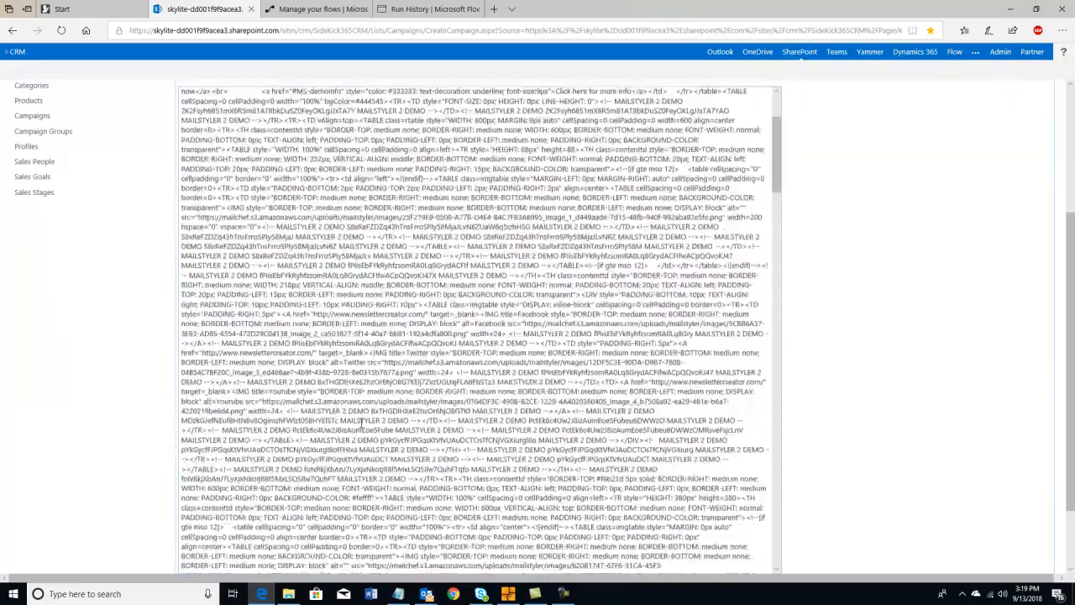
scroll(362, 423, "up", 3)
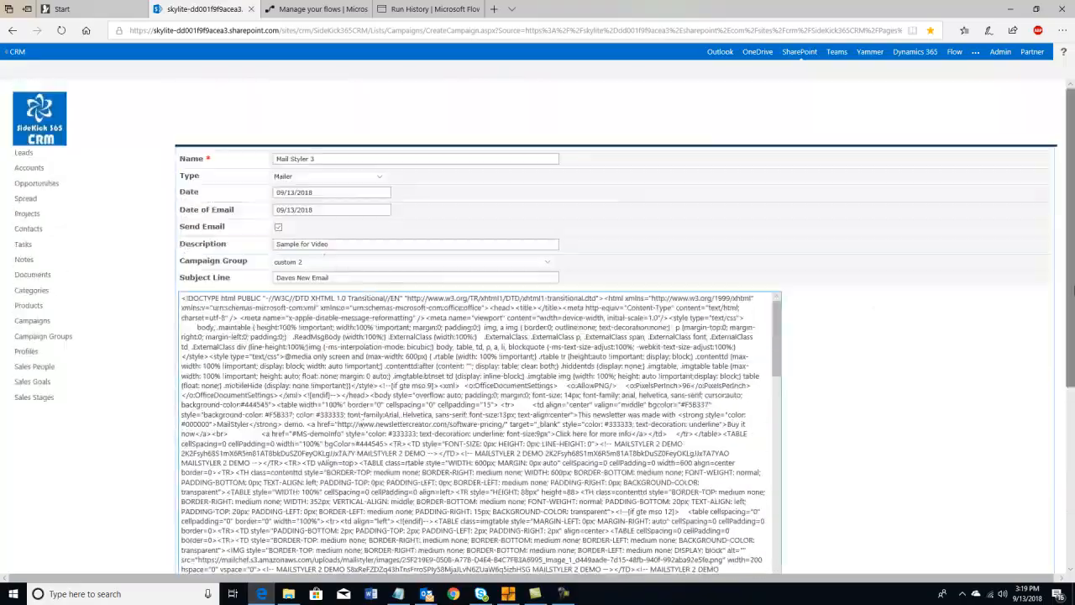
scroll(1071, 301, "down", 5)
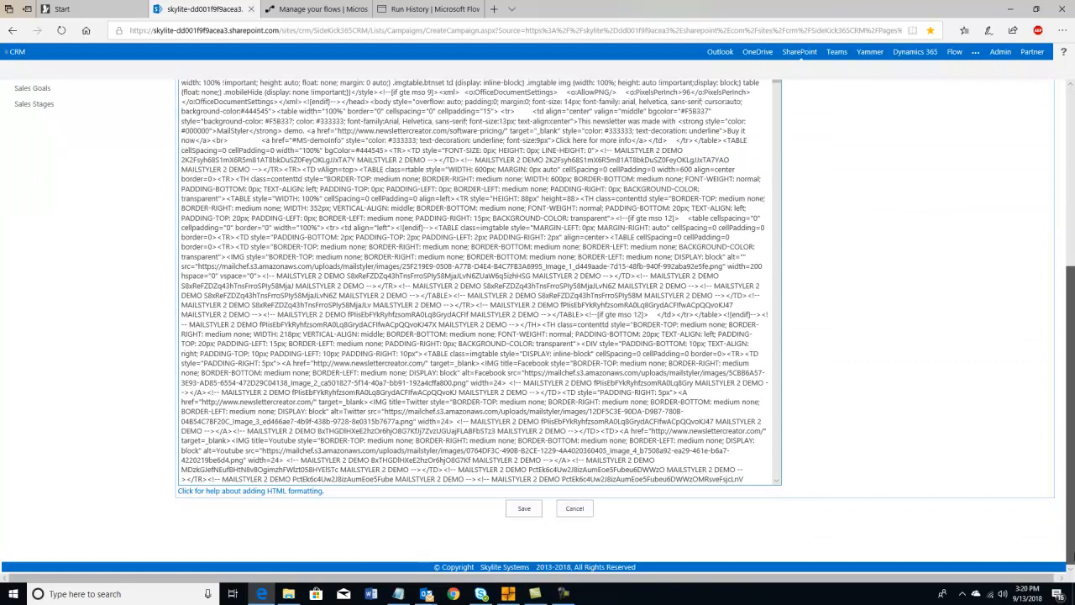
left_click(529, 509)
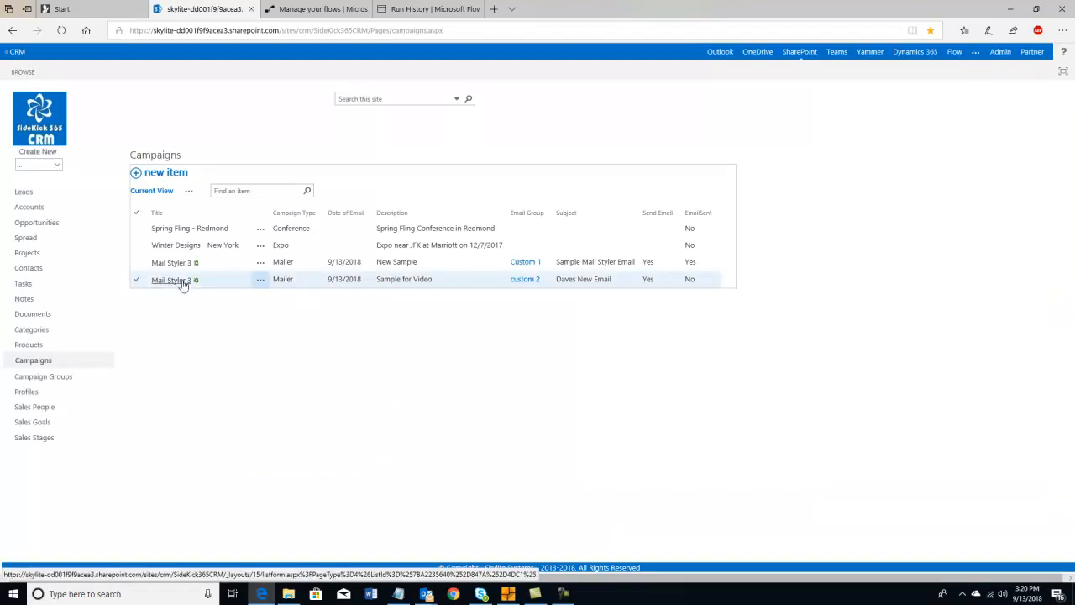
- Edit the second Mail Styler 3 campaign, change its Name to 'Mail Styler 4', and save
left_click(406, 286)
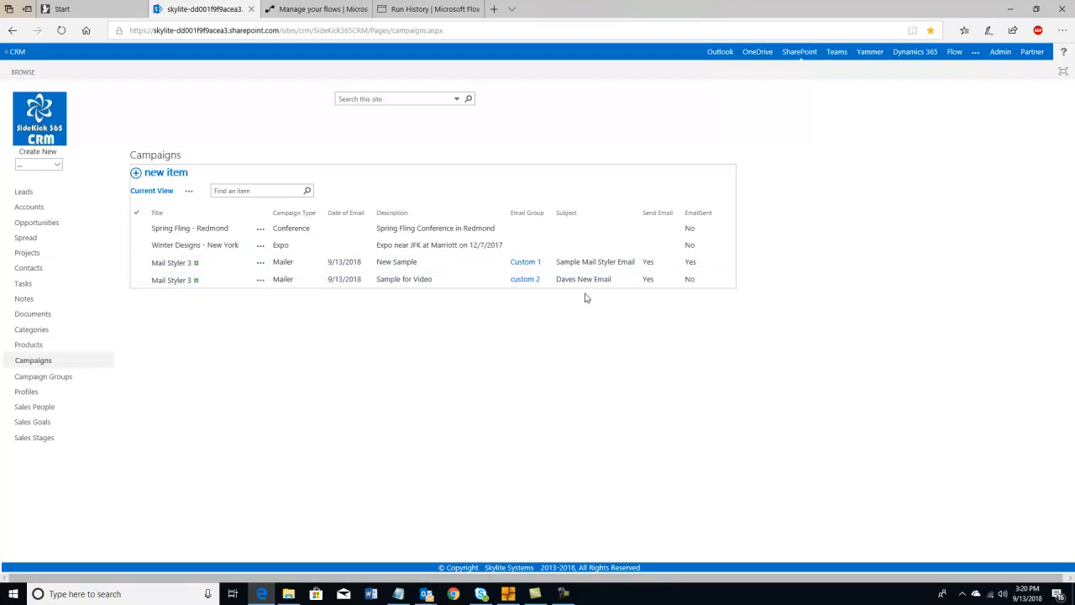
left_click(261, 281)
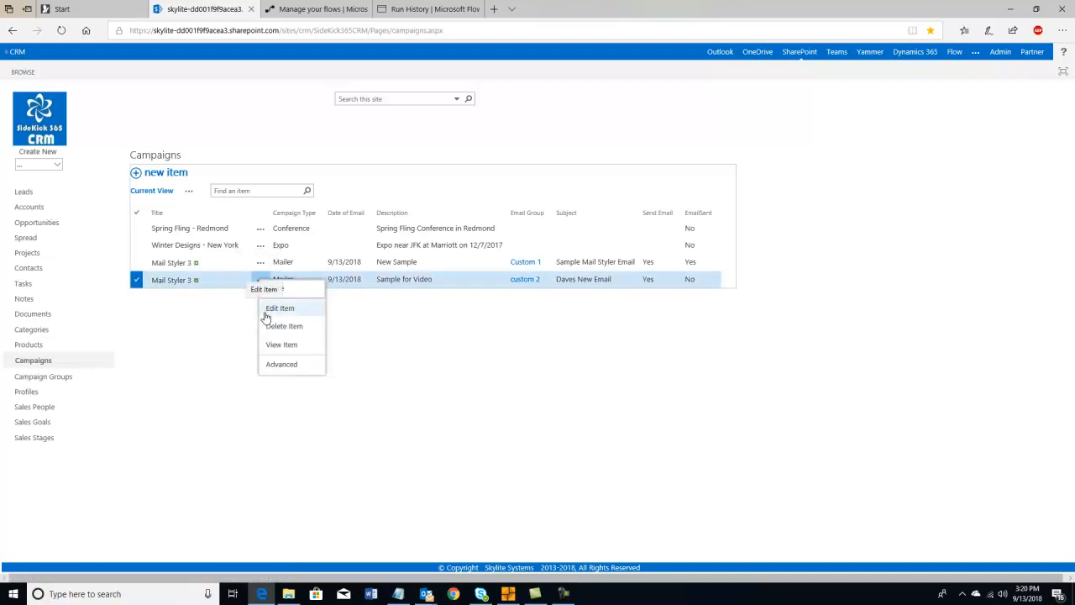
left_click(267, 310)
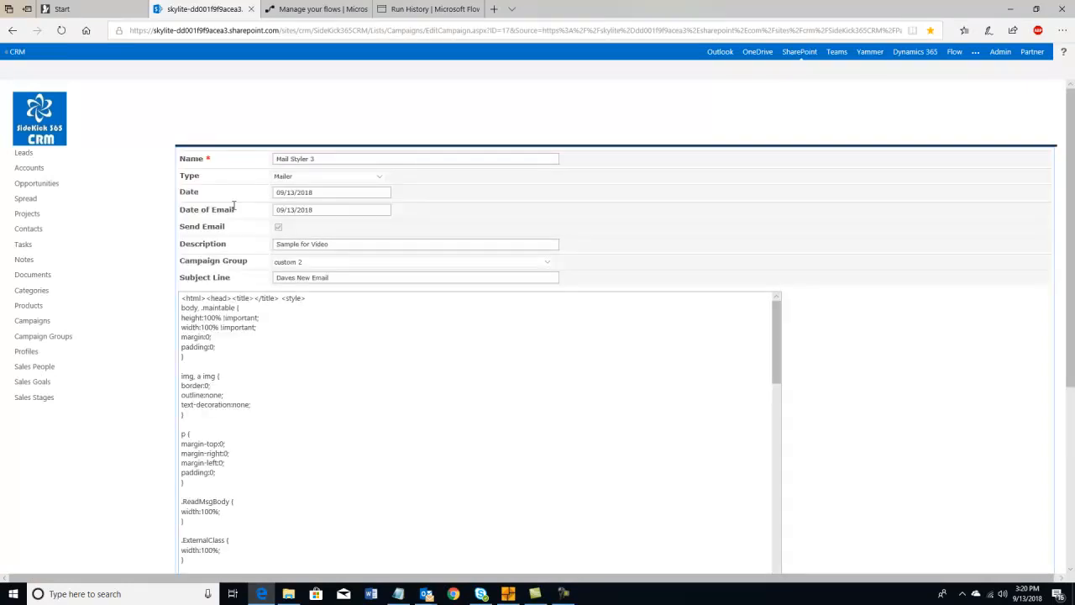
left_click(315, 158)
left_click_drag(1072, 249, 1022, 463)
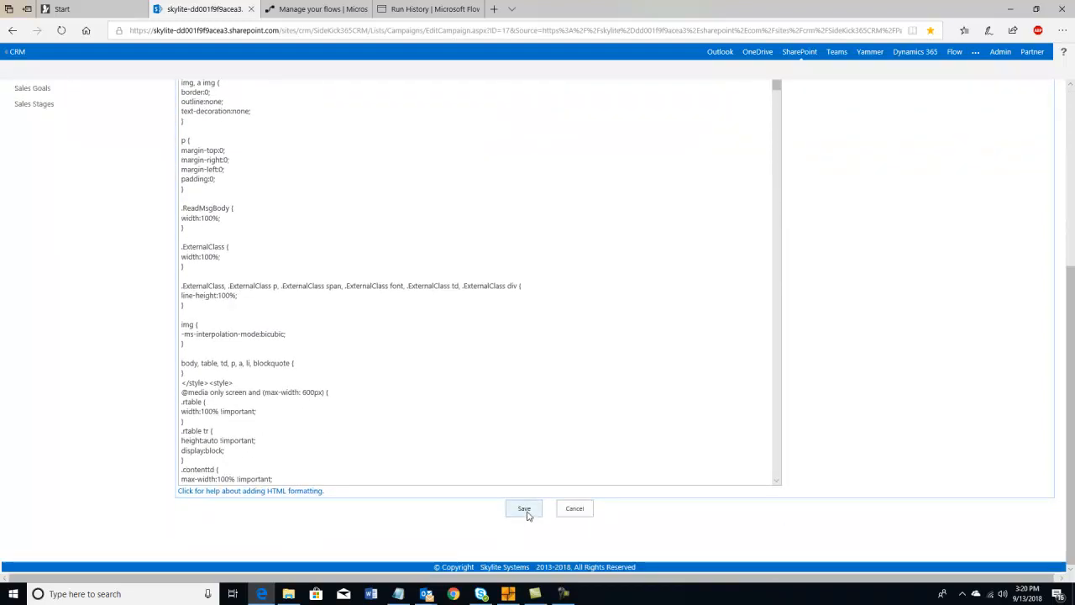
left_click(524, 509)
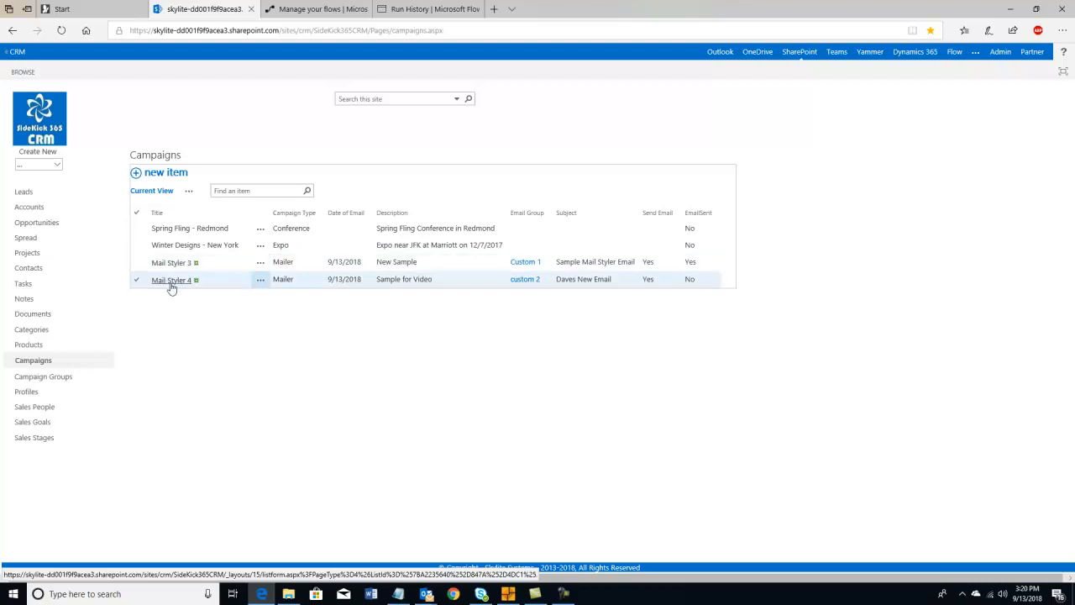
- Run the CRM Campaign Email team flow now and go to its run activity
left_click(291, 12)
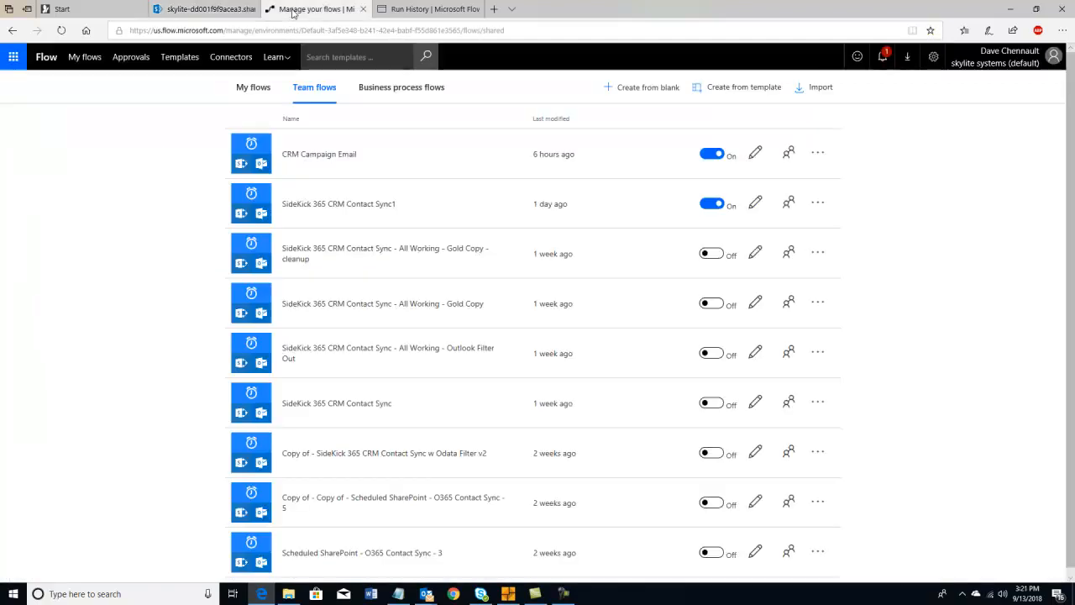
left_click(815, 155)
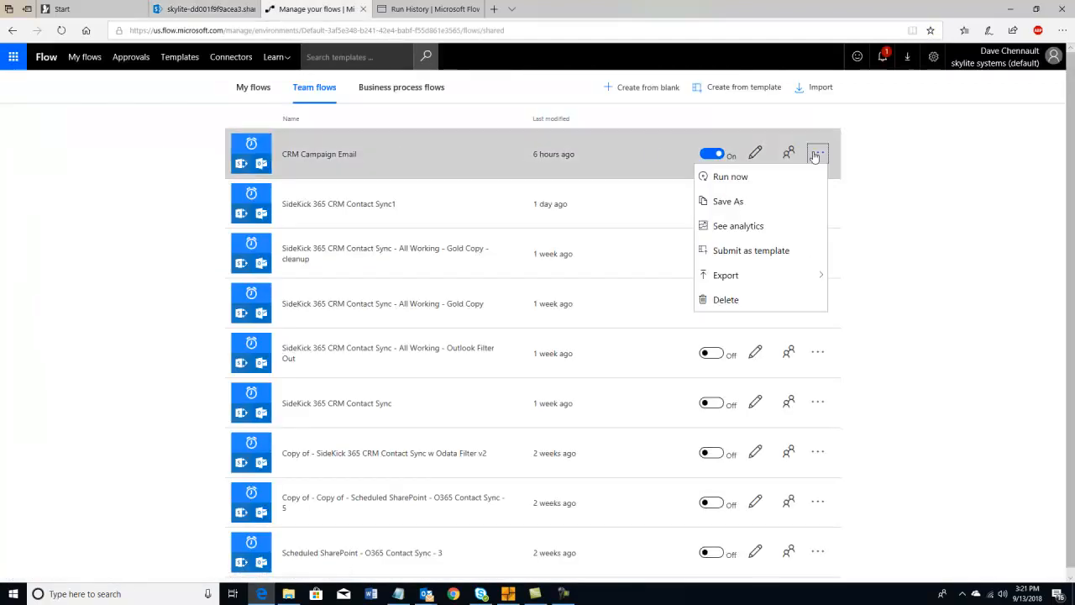
left_click(745, 178)
left_click(633, 373)
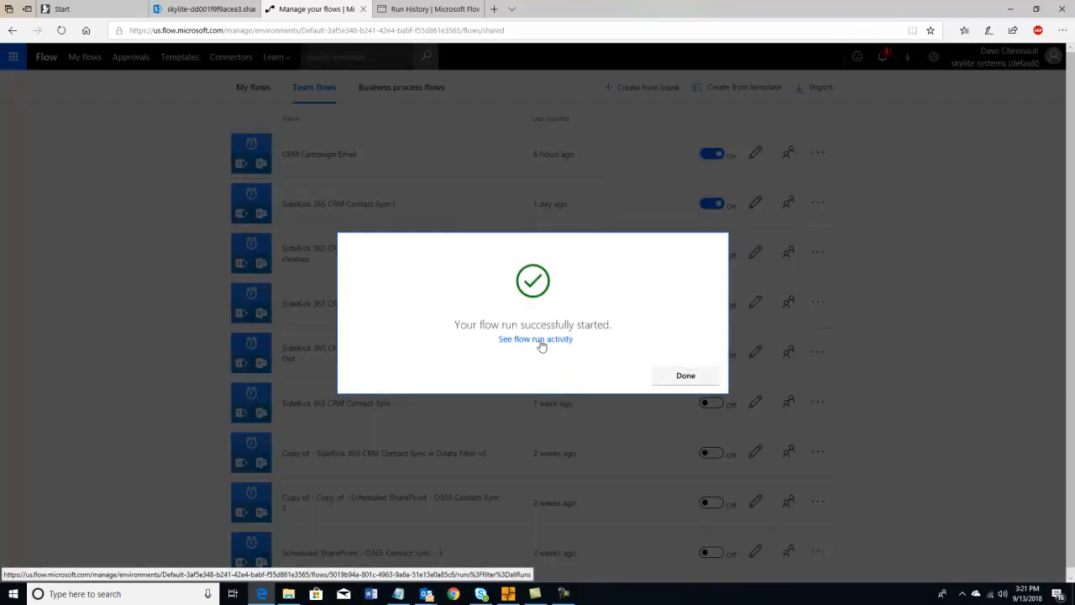
left_click(541, 341)
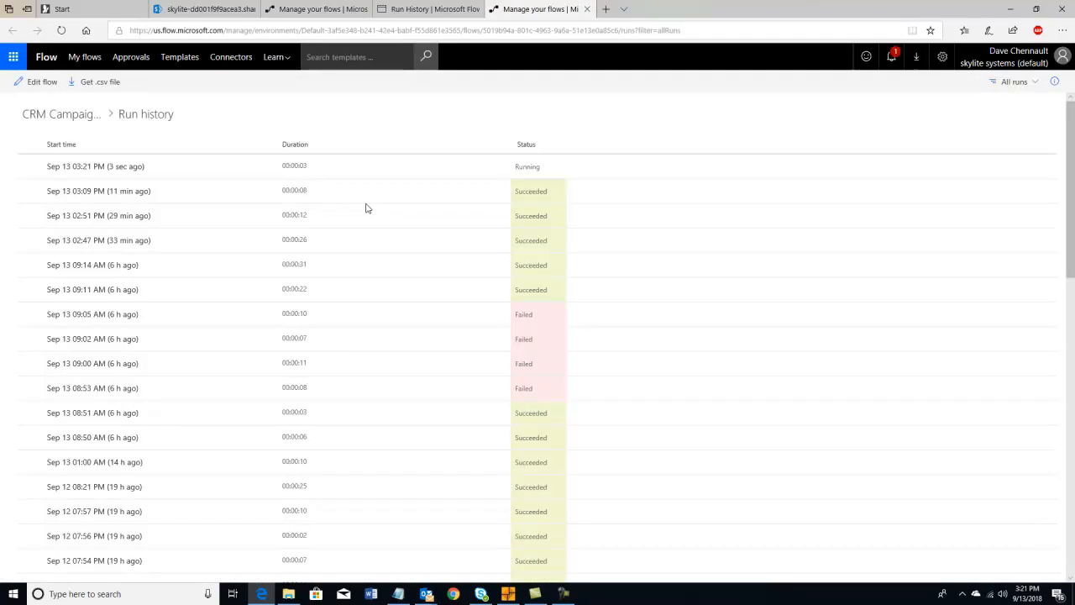
- Open the top run in the CRM Campaign Email run history
left_click(120, 169)
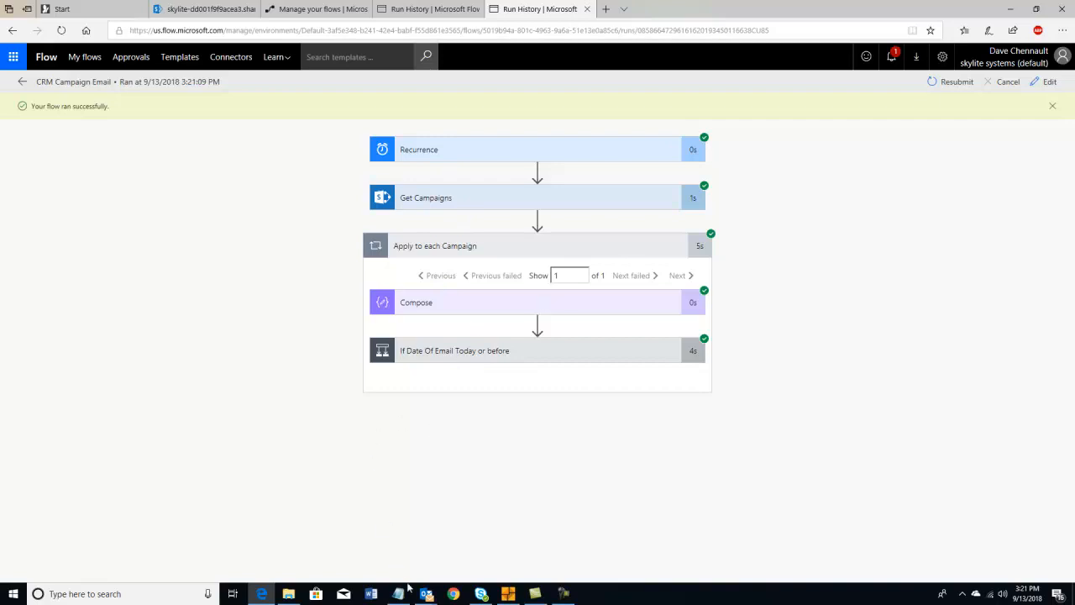
- Open the new SideKick 365 campaign email in its own Outlook window and scroll through it
mouse_move(424, 595)
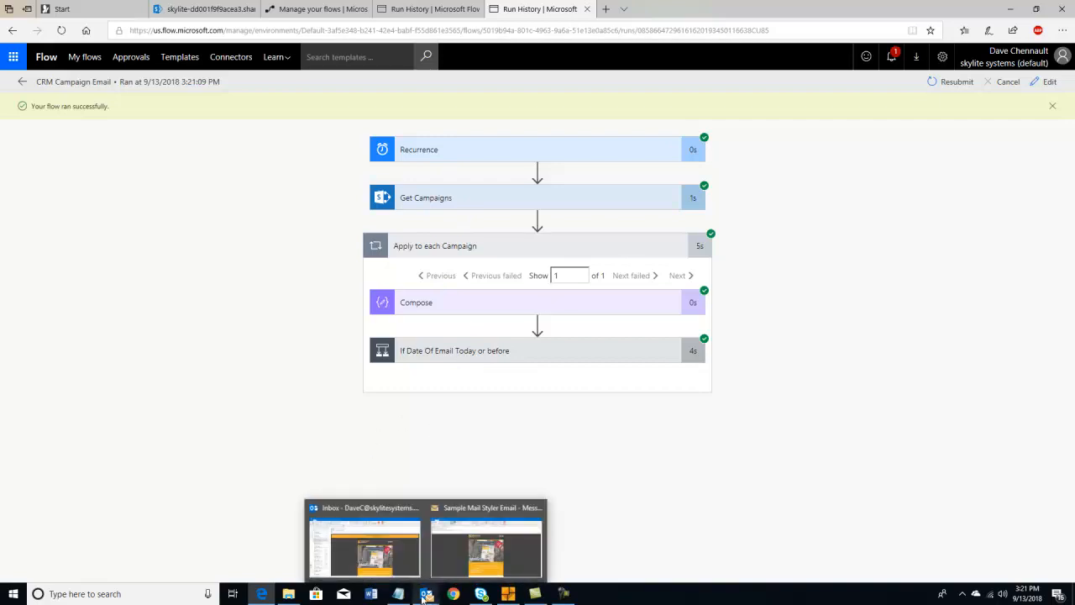
left_click(363, 547)
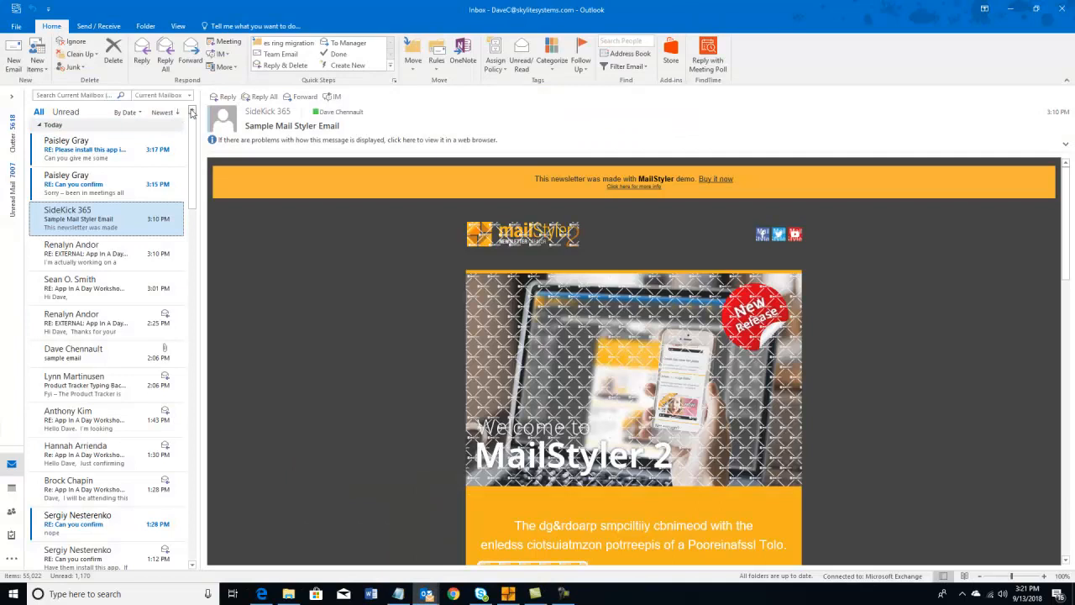
left_click(95, 143)
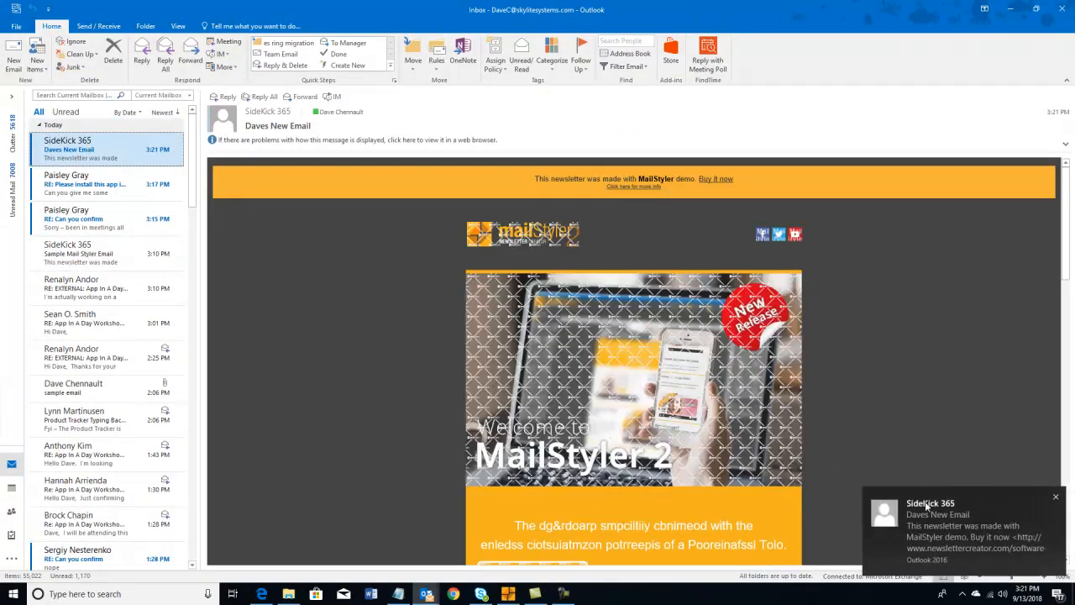
double_click(114, 149)
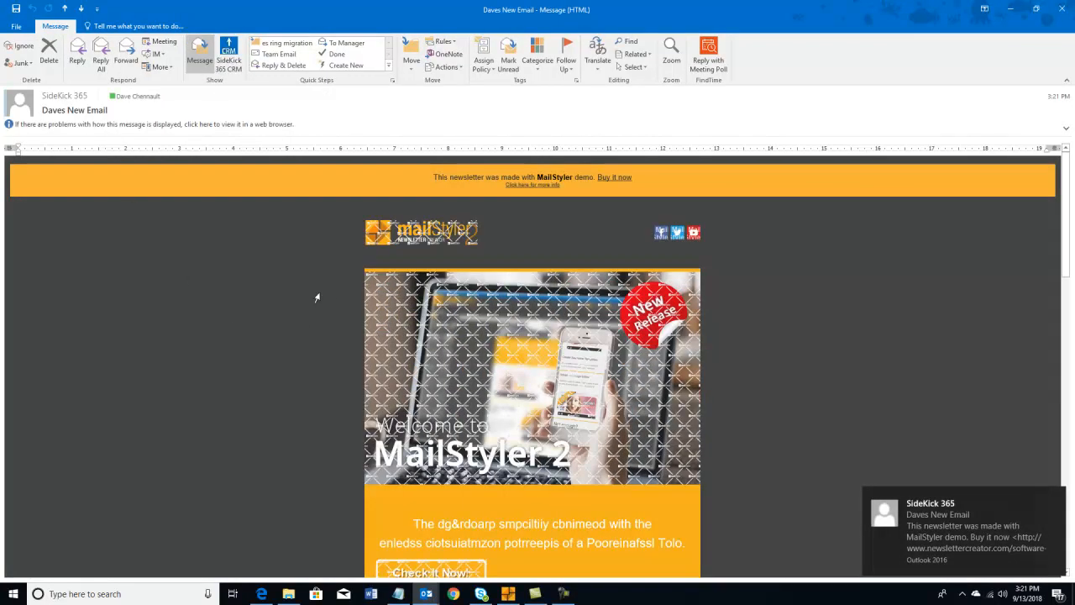
left_click(1055, 497)
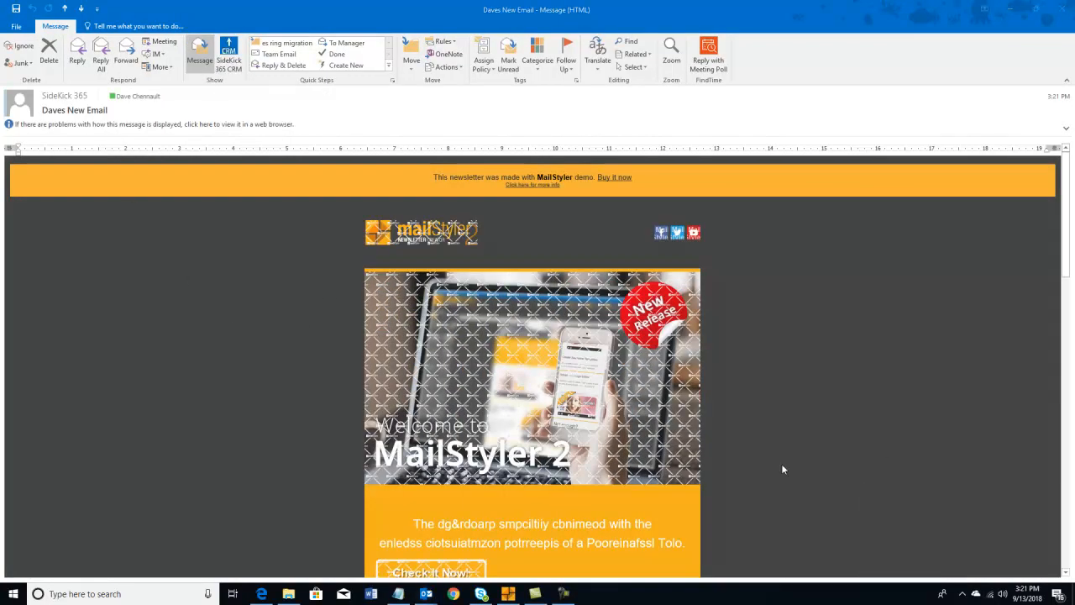
scroll(989, 496, "down", 1)
scroll(989, 496, "down", 5)
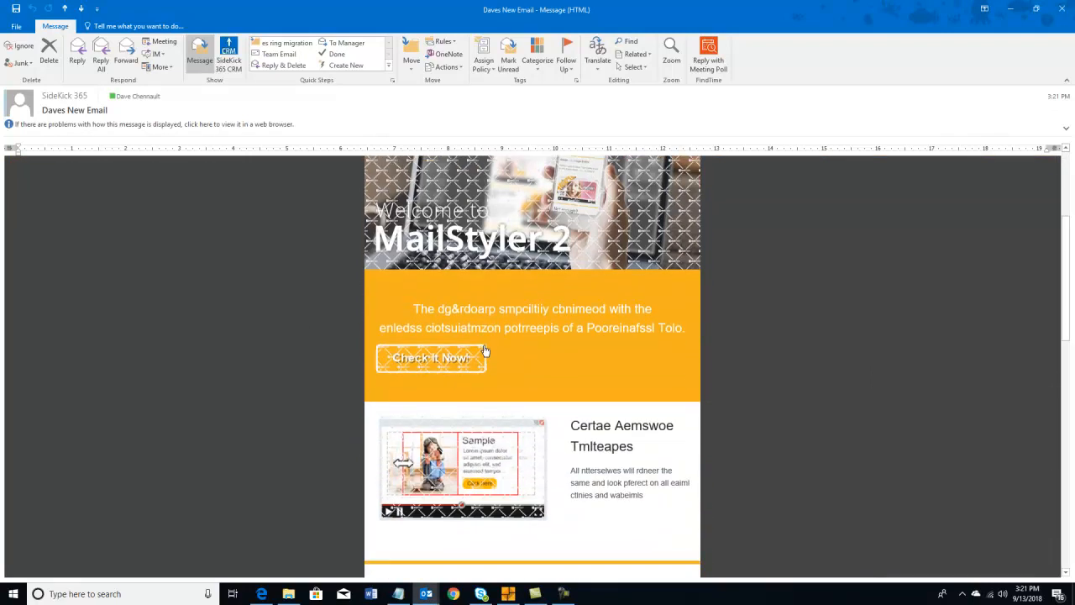
- Compare the email with the original MailStyler 2 design, then return to the Edge flow run
left_click(507, 594)
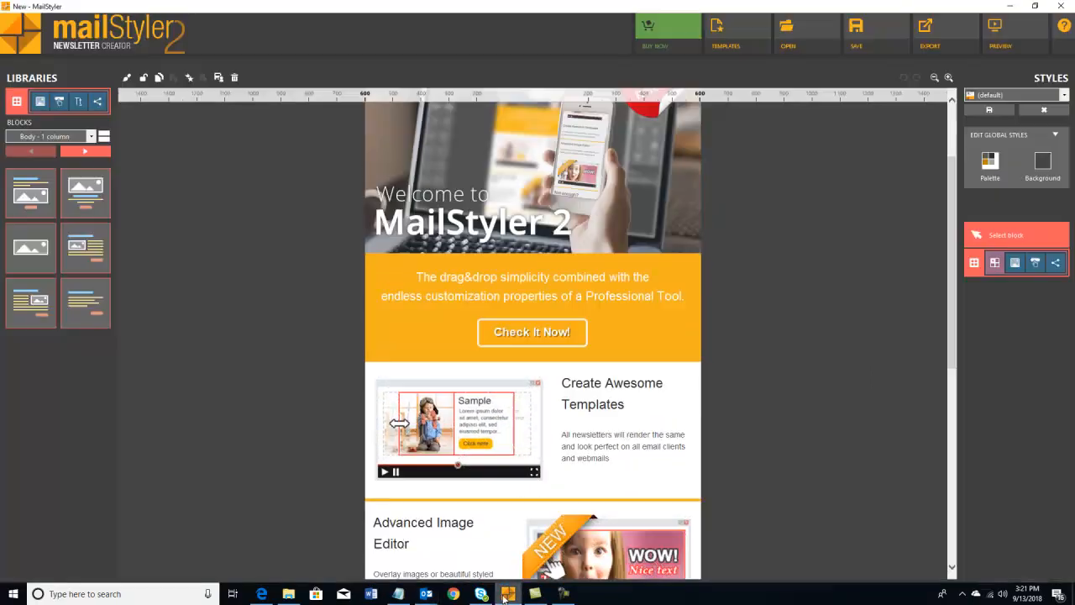
mouse_move(426, 598)
left_click(558, 553)
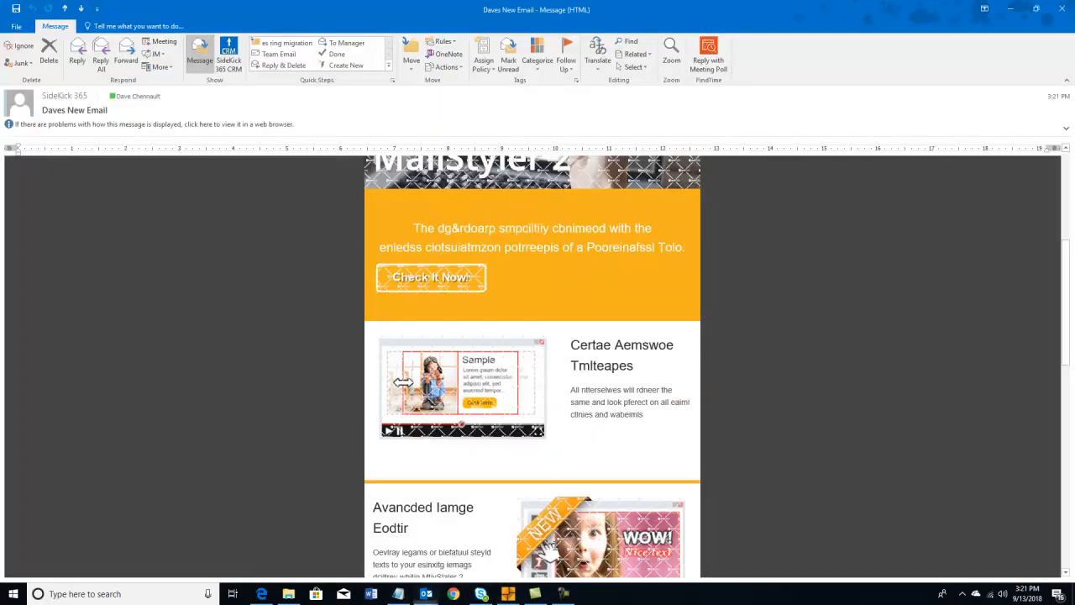
scroll(450, 415, "up", 4)
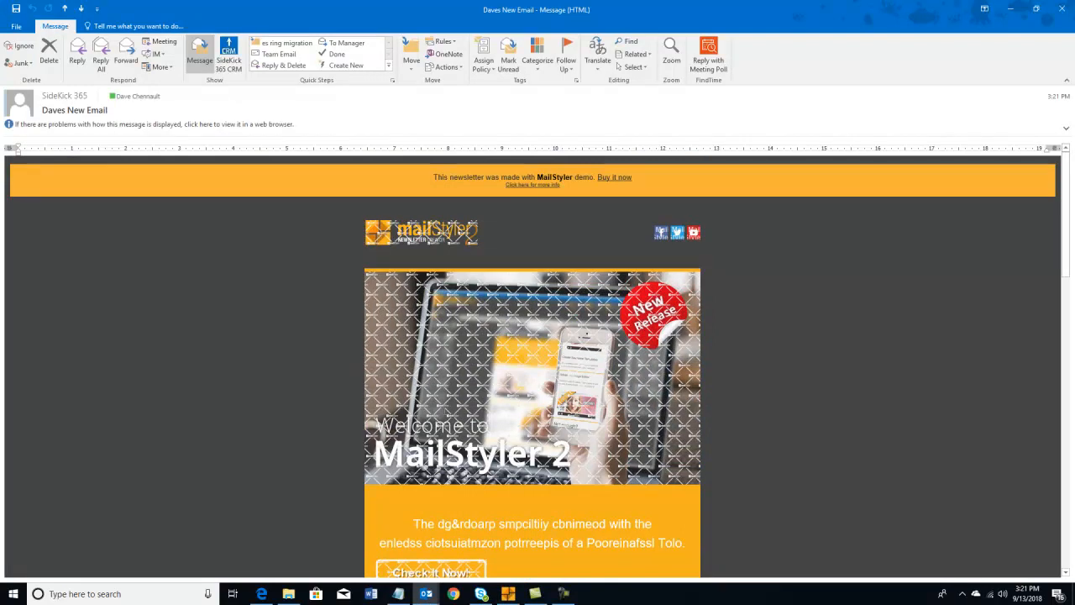
left_click(259, 594)
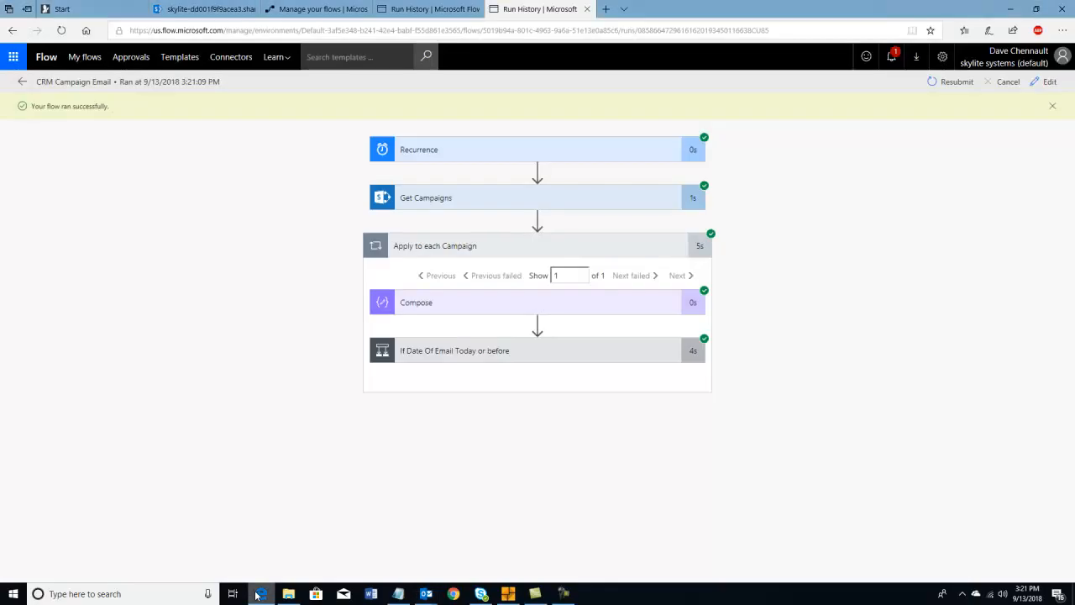
- Check the Contacts list's available views, then switch to the Campaign Groups list
left_click(186, 10)
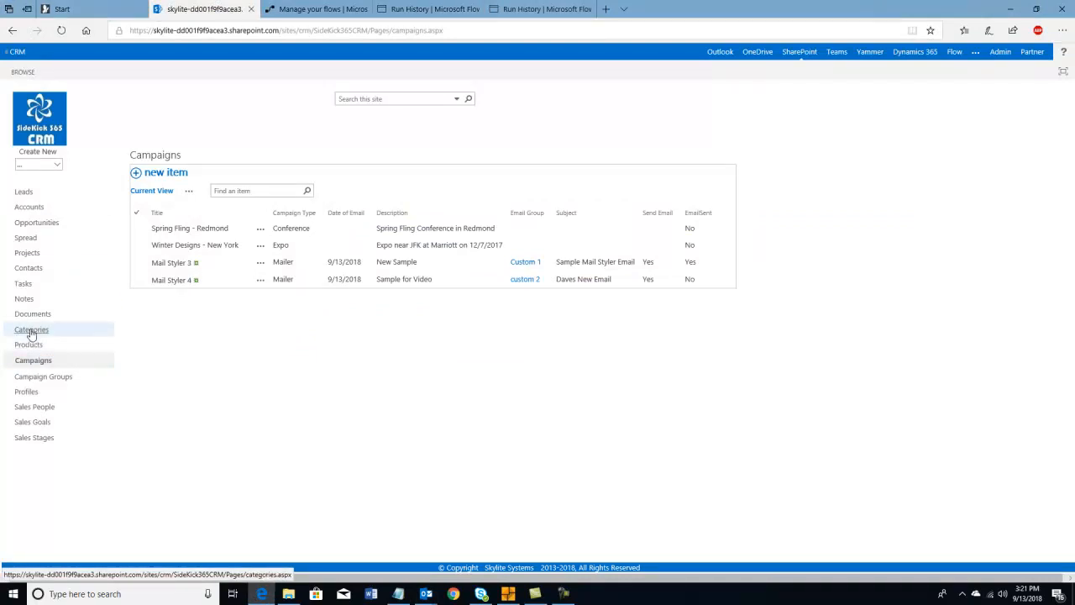
left_click(25, 275)
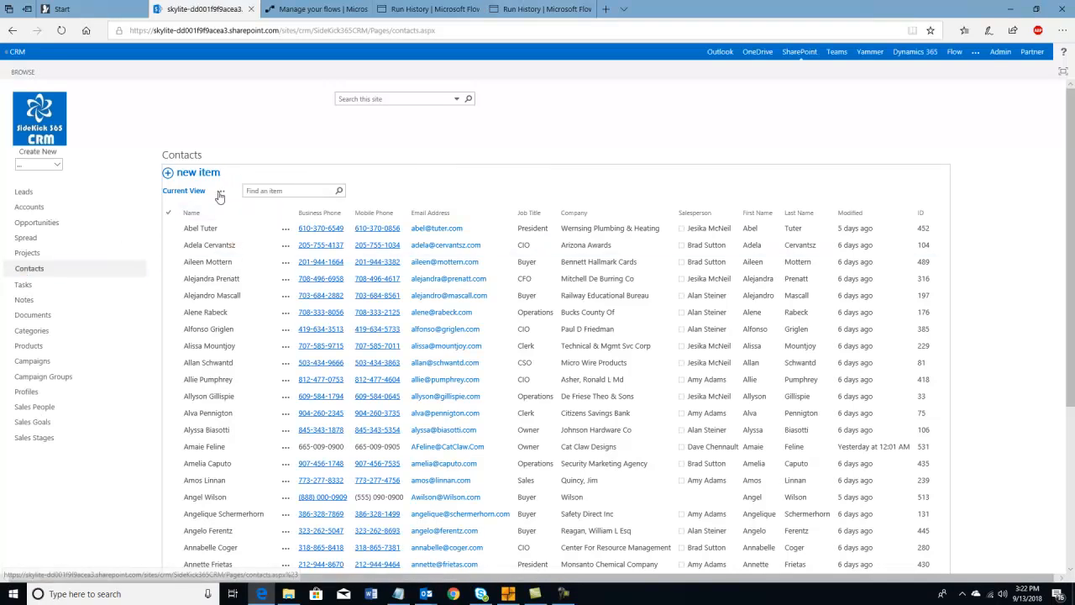
left_click(222, 195)
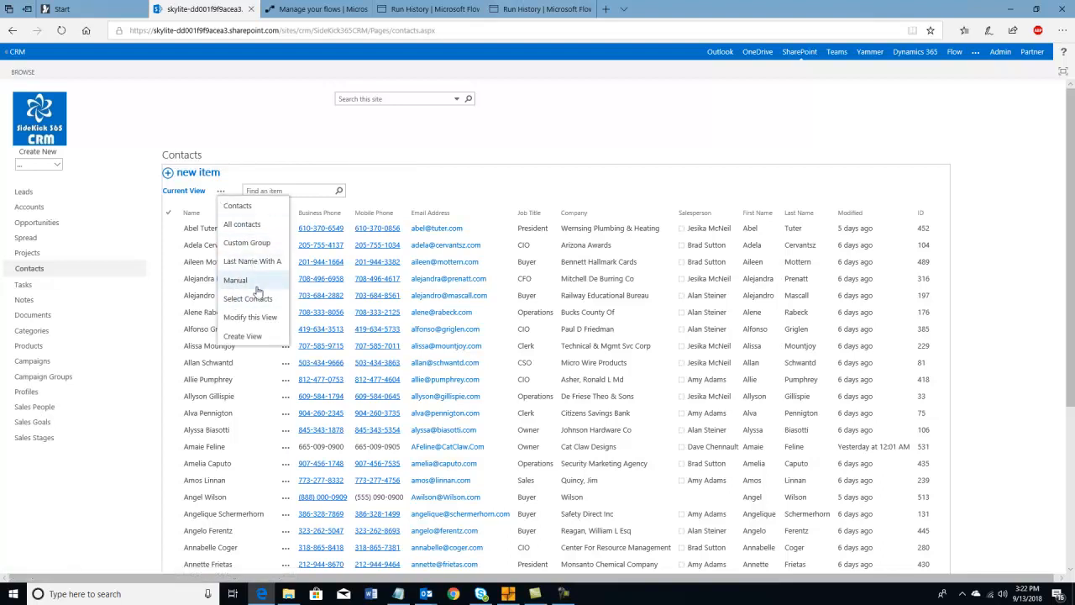
left_click(54, 382)
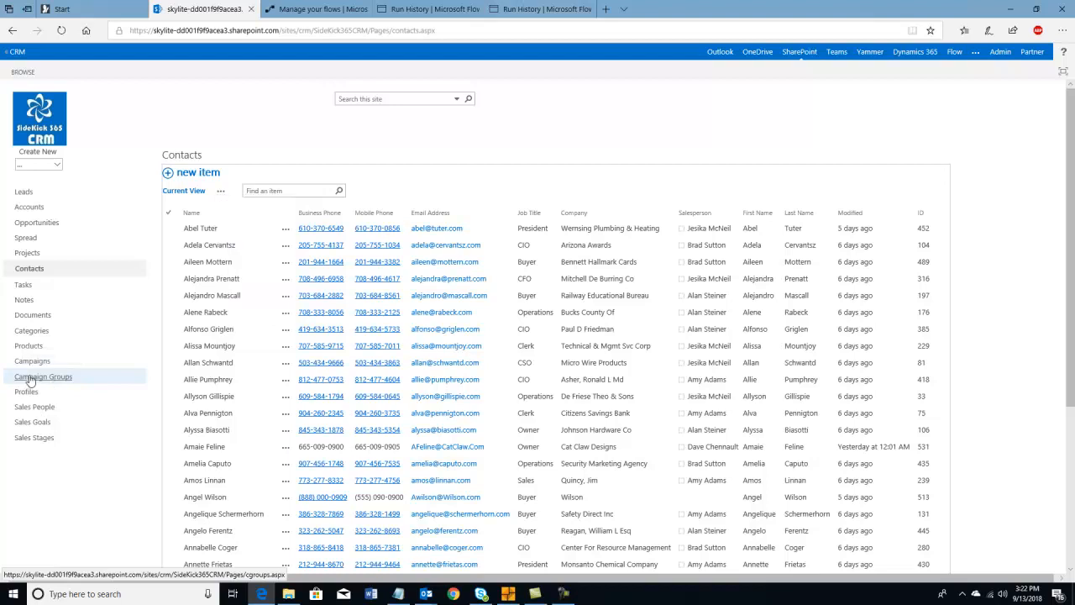
left_click(30, 379)
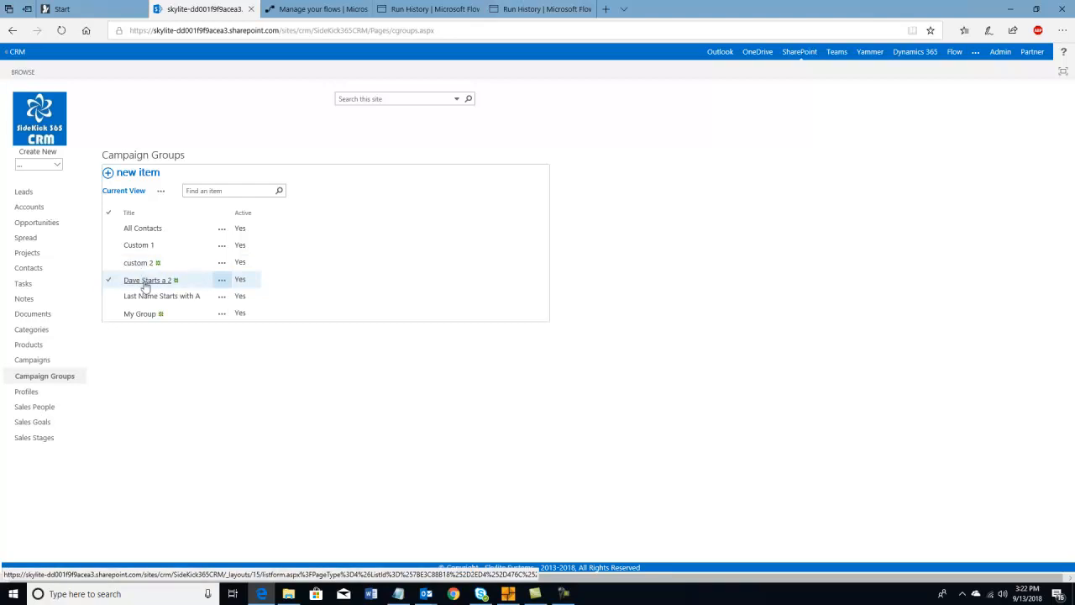
- Review the Dave Starts a 2 group, the Mail Styler 4 campaign, and custom 2's single member
left_click(145, 281)
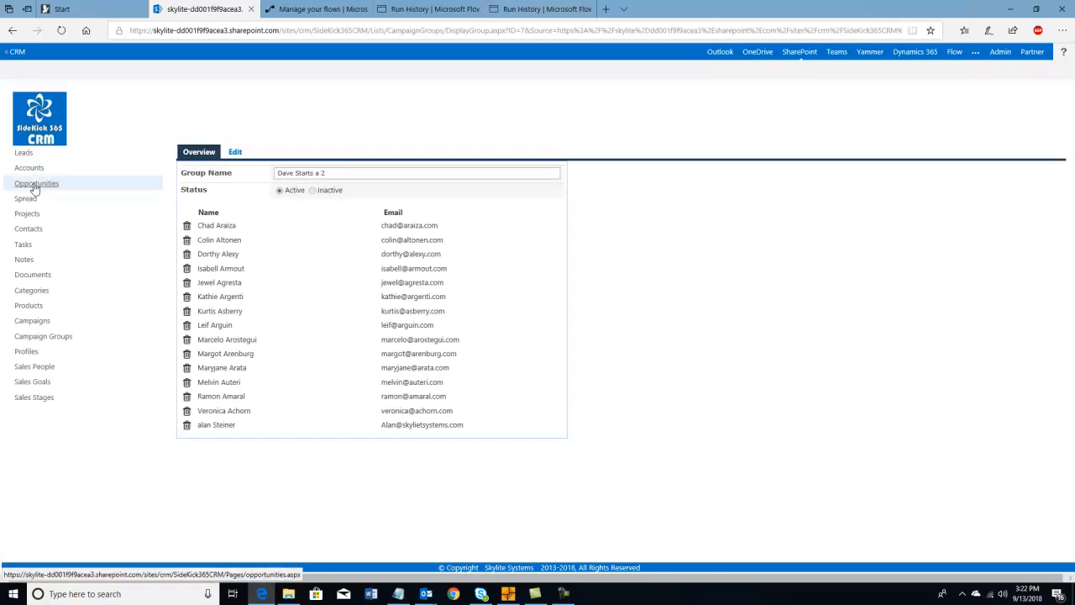
left_click(33, 323)
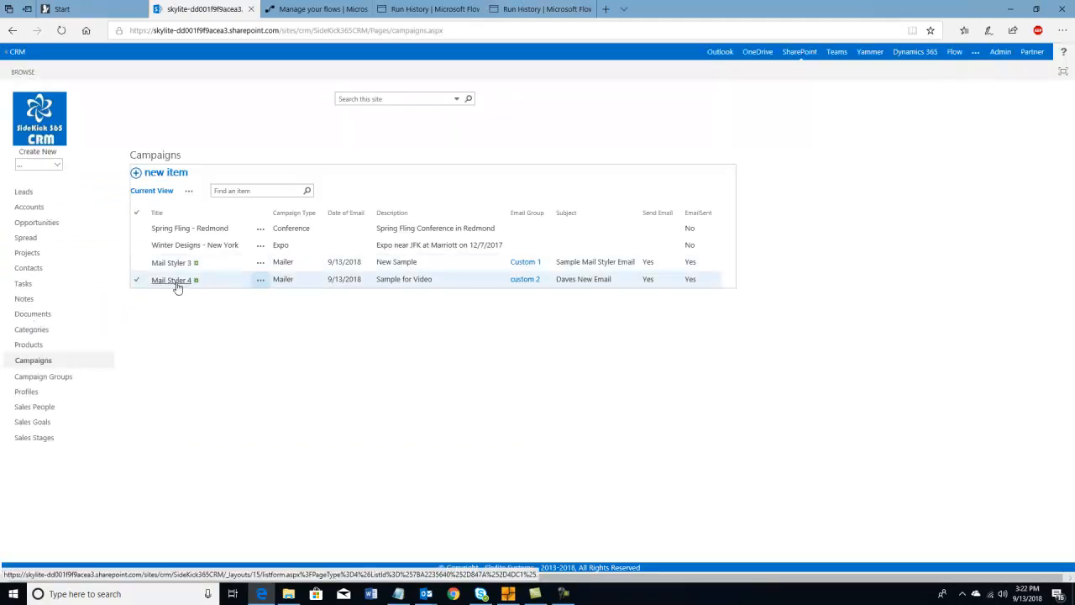
left_click(177, 283)
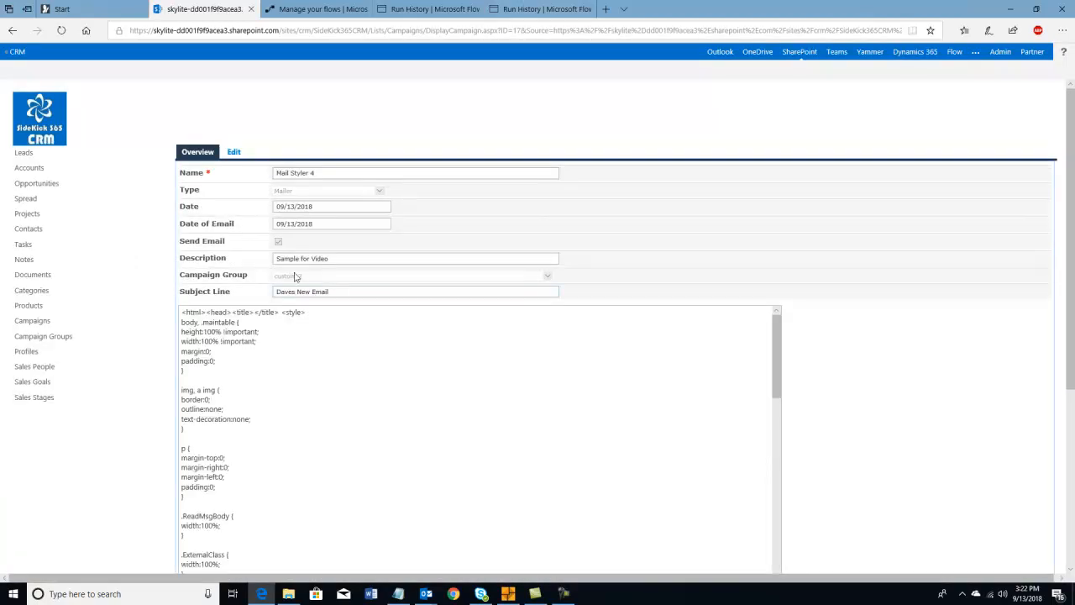
left_click(19, 338)
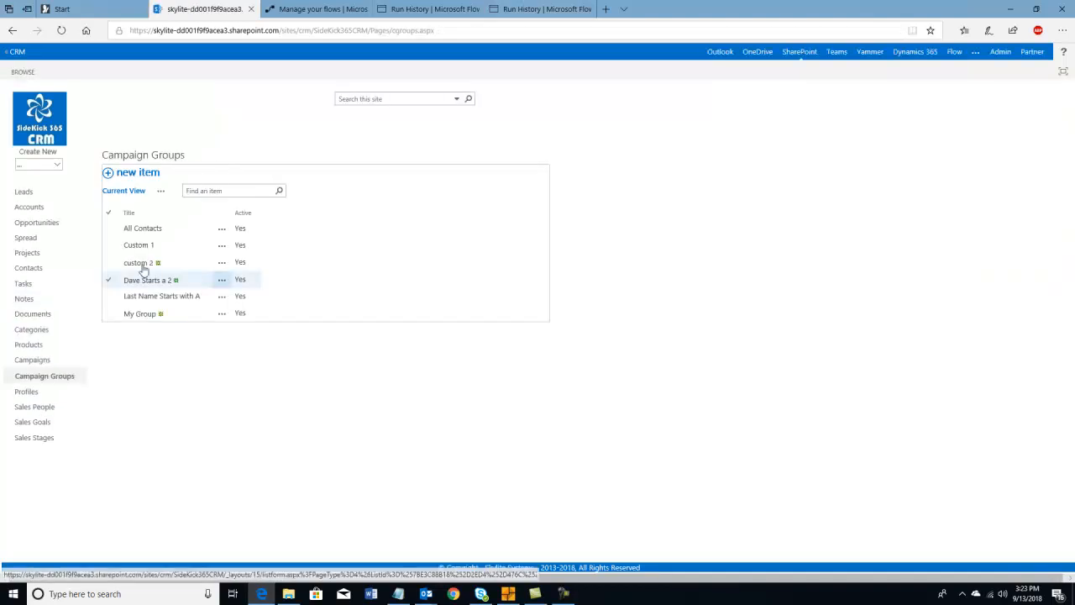
left_click(144, 267)
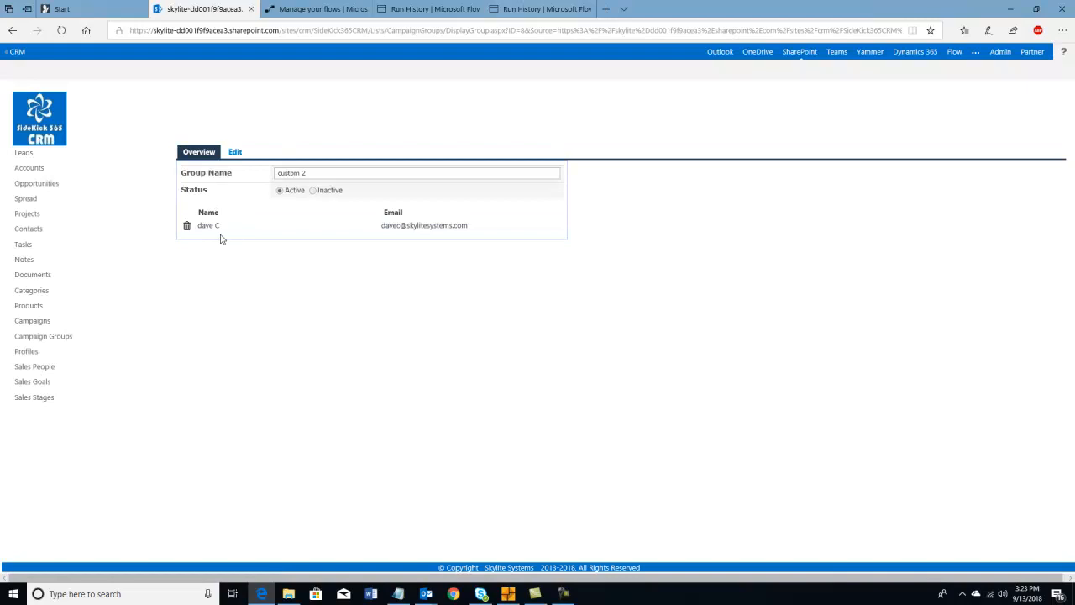
left_click(300, 12)
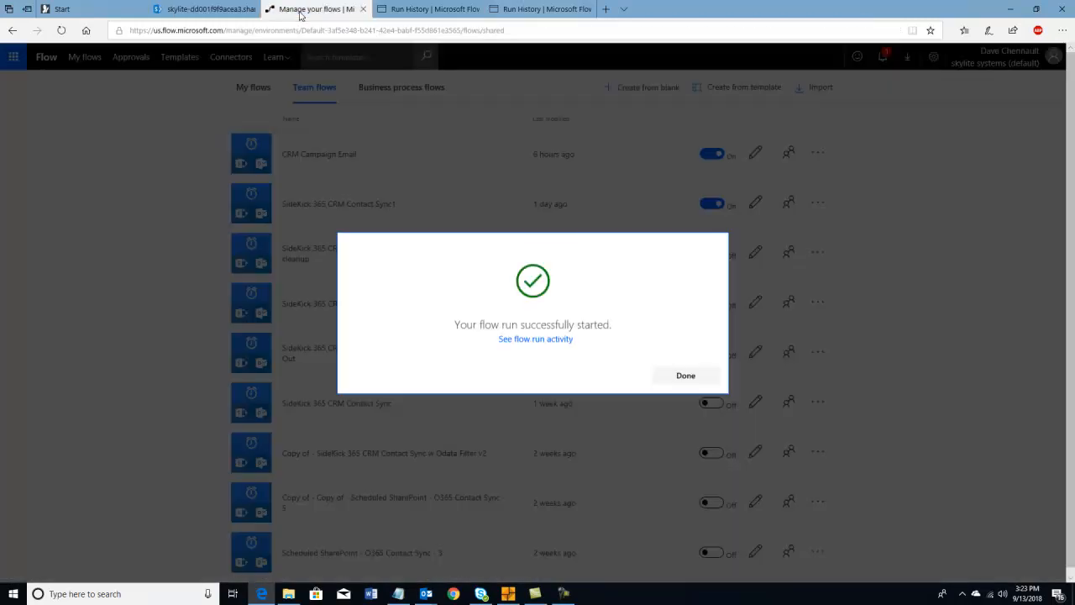
- Dismiss the run-started message and open CRM Campaign Email's first Succeeded run
left_click(694, 375)
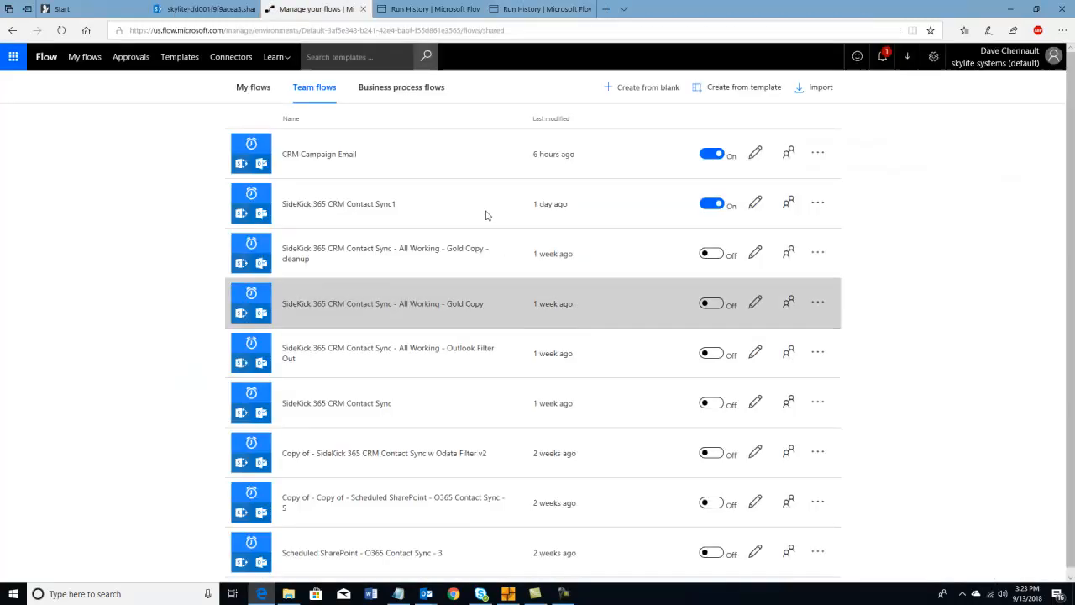
left_click(336, 157)
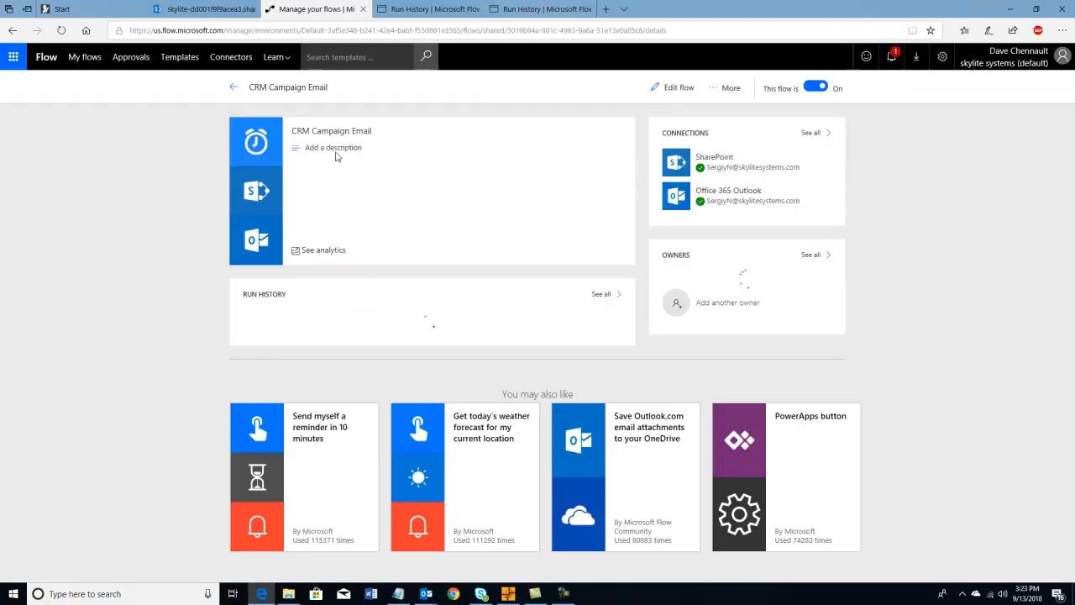
left_click(269, 327)
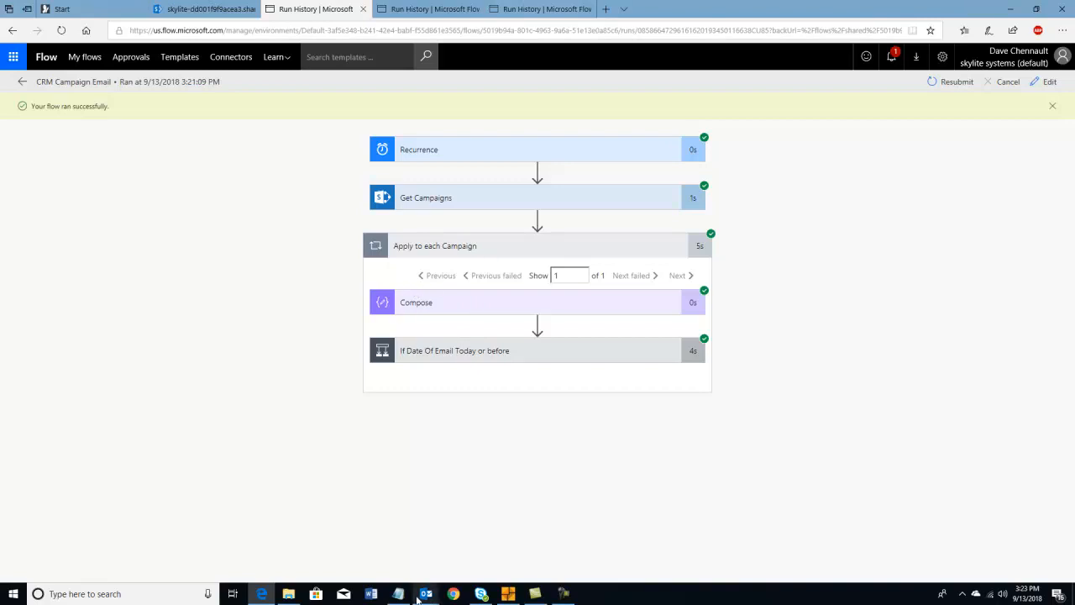
- View the Daves New Email newsletter in Outlook, then return to the Edge Run History
mouse_move(426, 594)
left_click(510, 546)
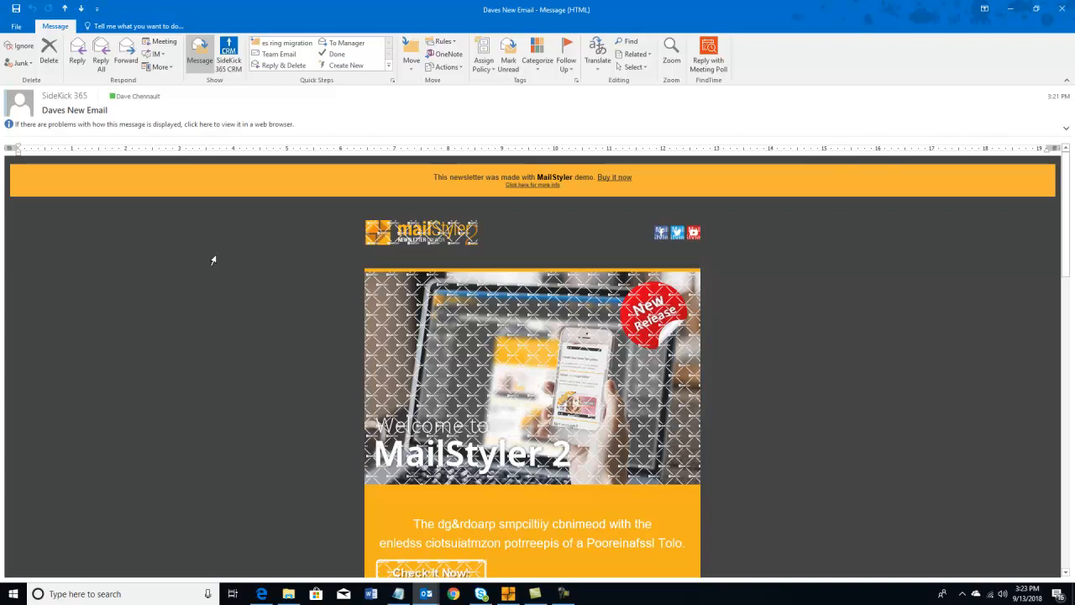
mouse_move(426, 594)
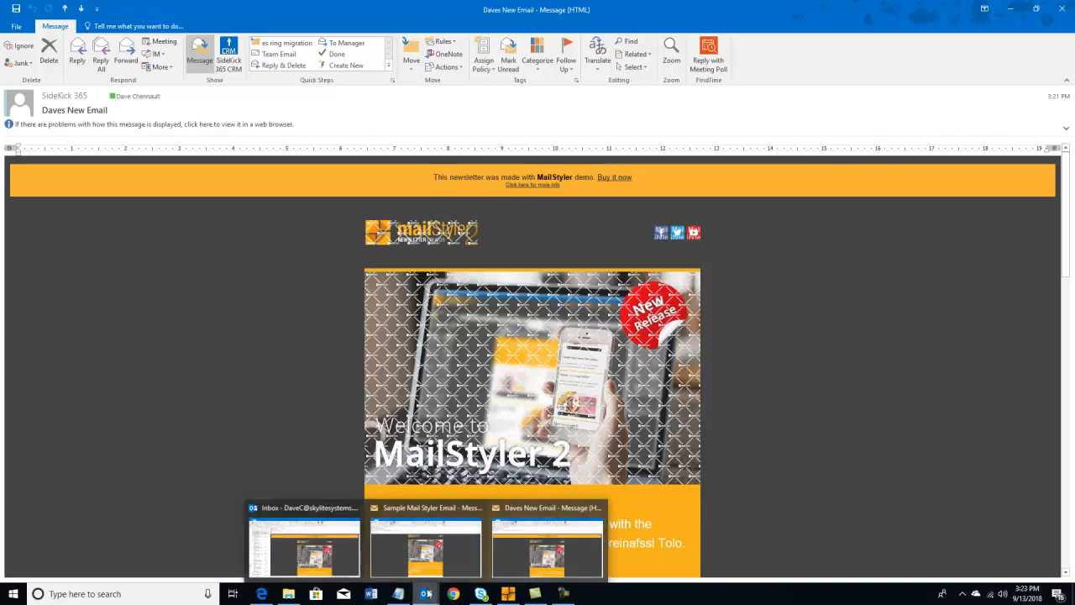
mouse_move(261, 593)
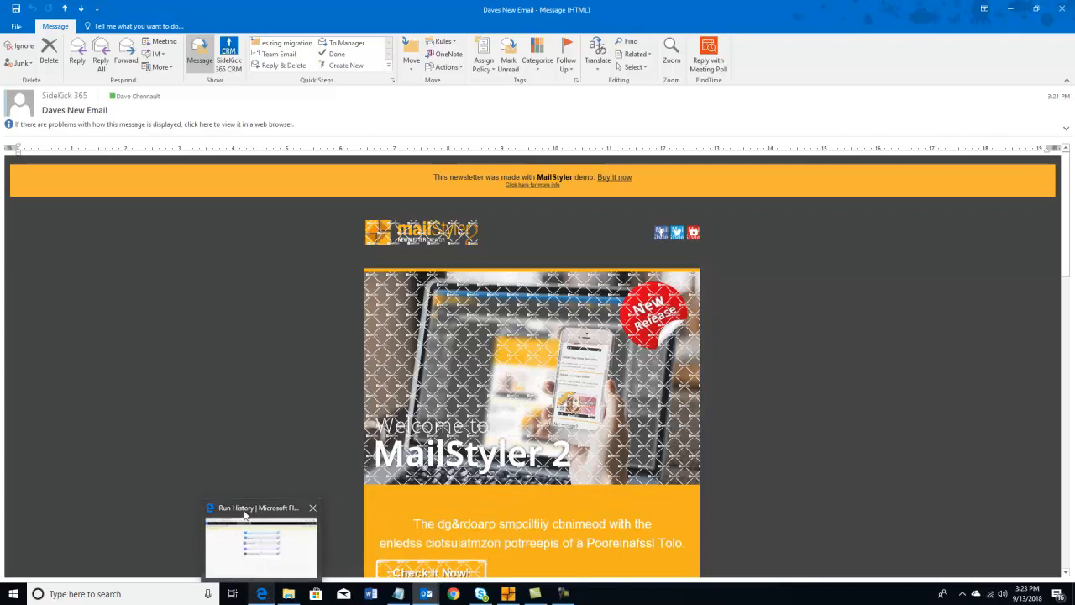
left_click(245, 516)
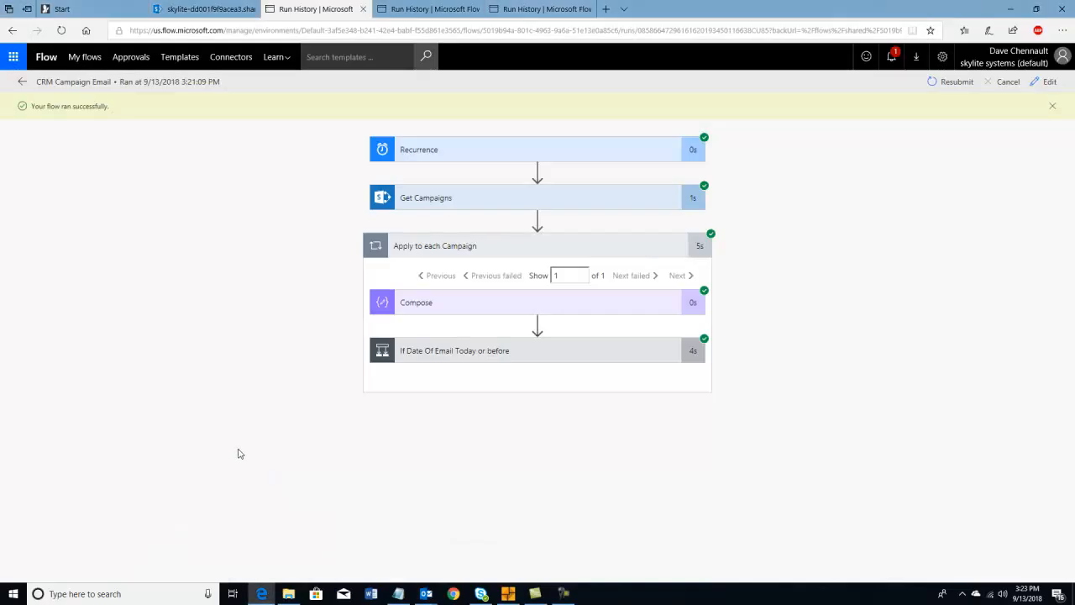
- From the CRM home page, go to Accounts and create a new Account via Create New
left_click(178, 10)
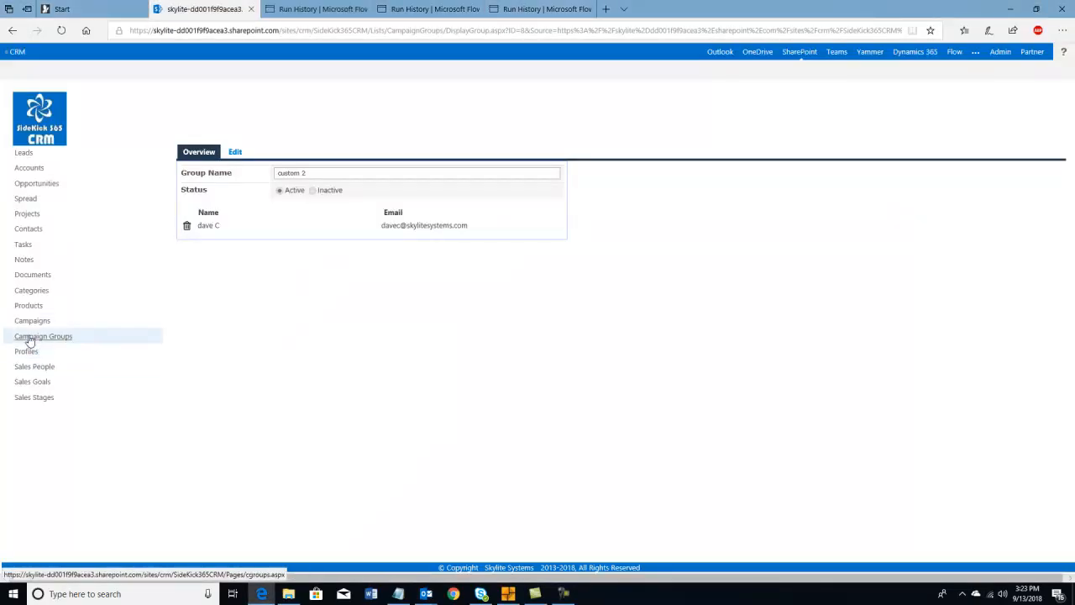
left_click(51, 121)
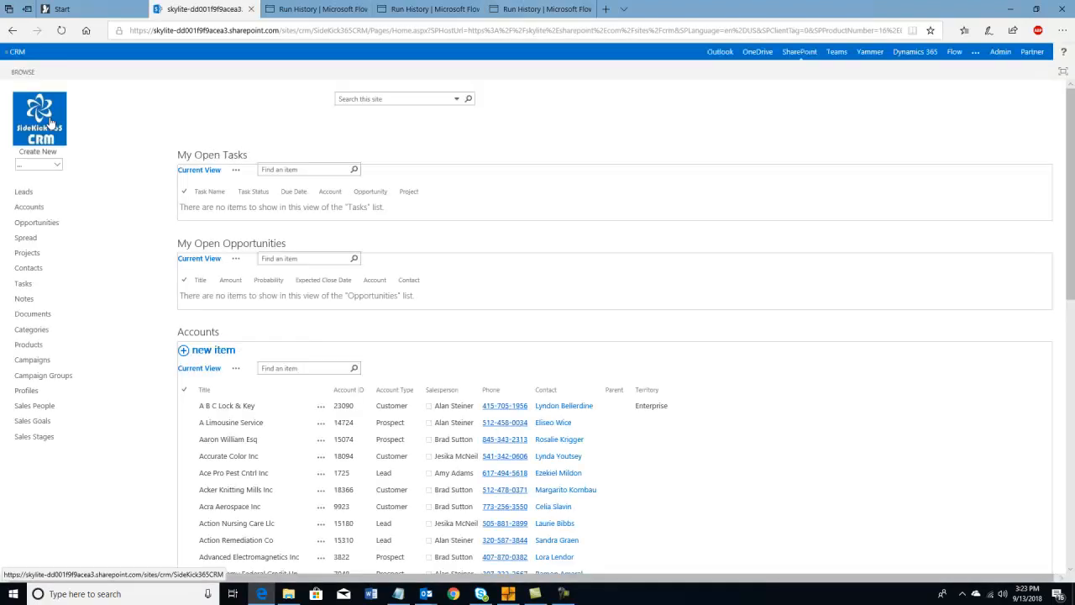
left_click(38, 210)
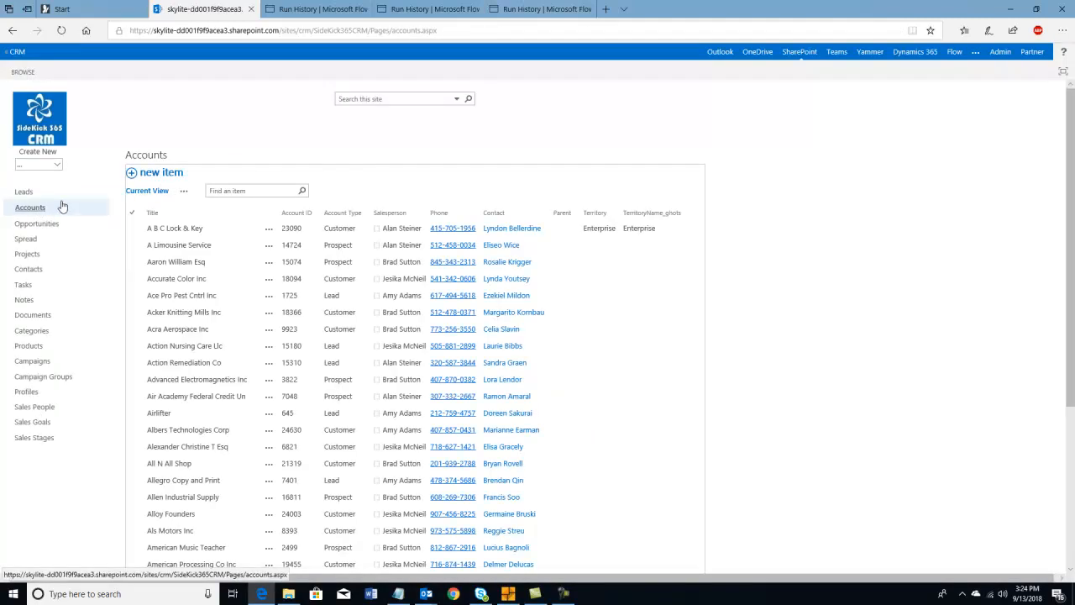
left_click(50, 164)
left_click(41, 177)
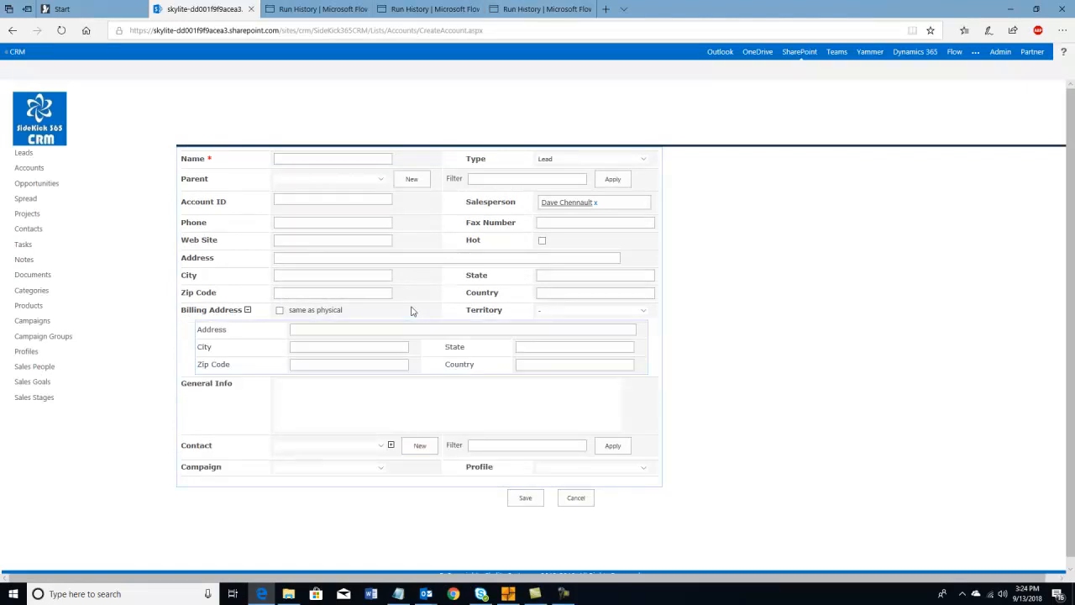
- Look through the account form's Campaign dropdown, then cancel the unsaved new account
left_click(380, 467)
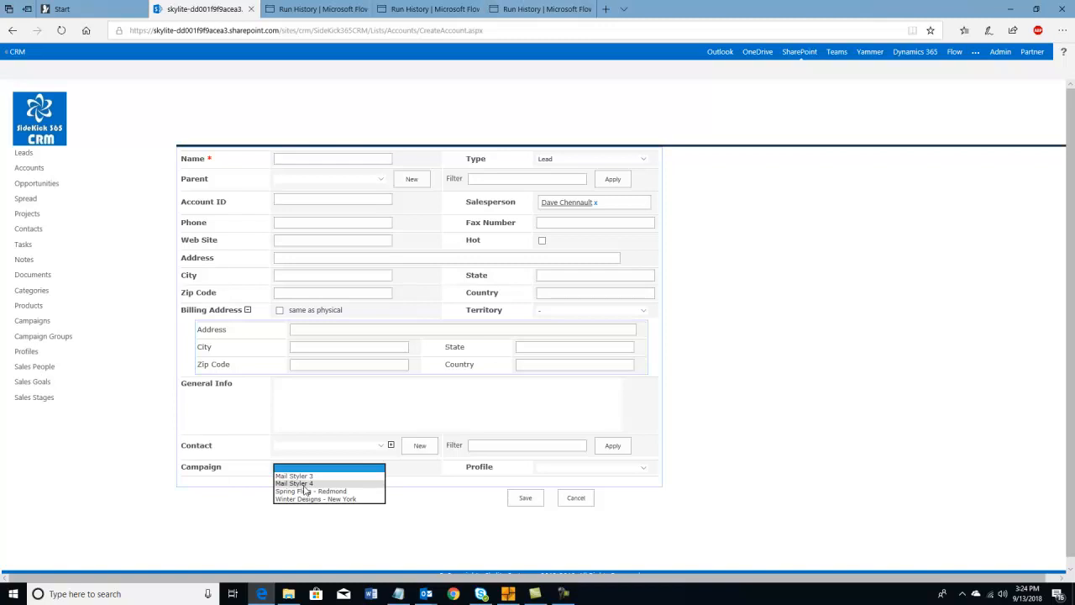
left_click(575, 497)
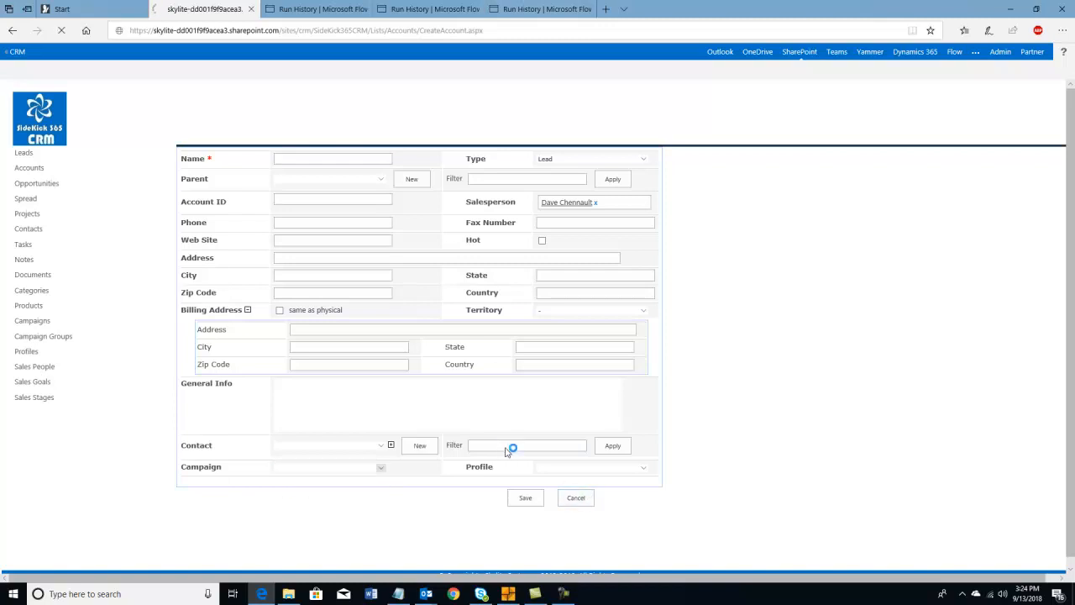